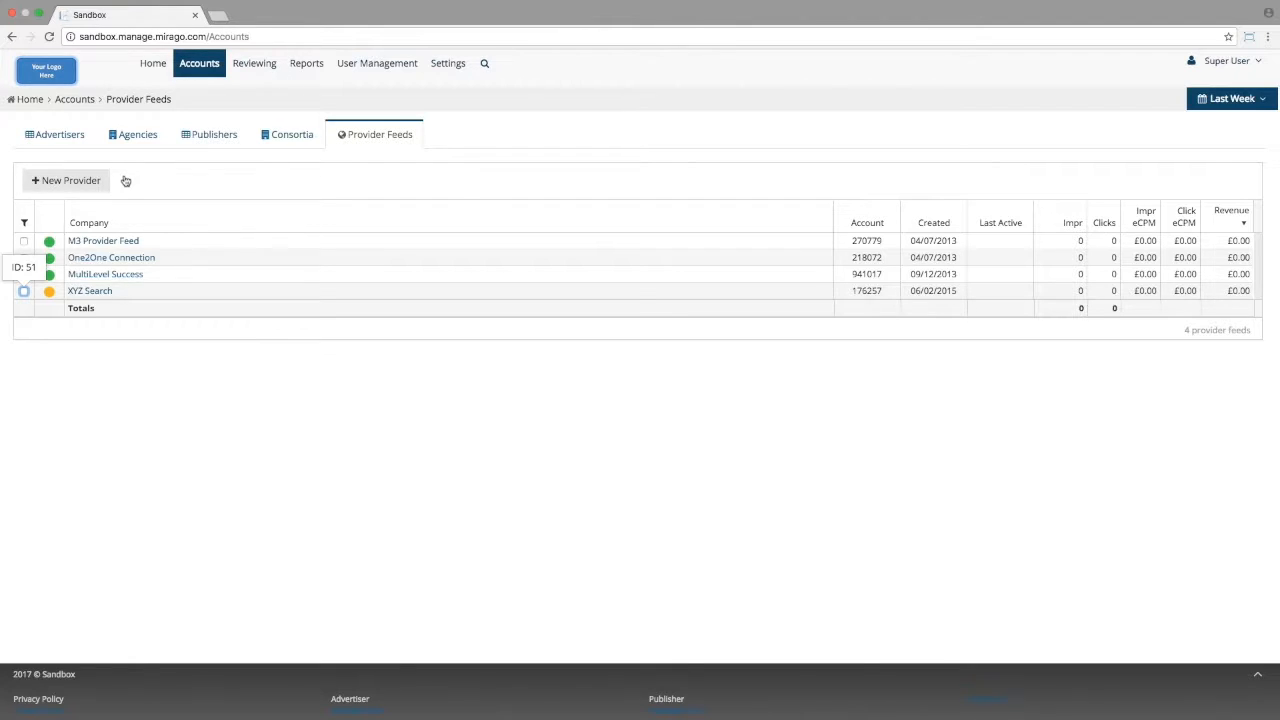
Step: Open the M3 Provider Feed account's feeds and bring up Provider Feed 1 for editing
{"action": "left_click", "coordinate": [133, 243]}
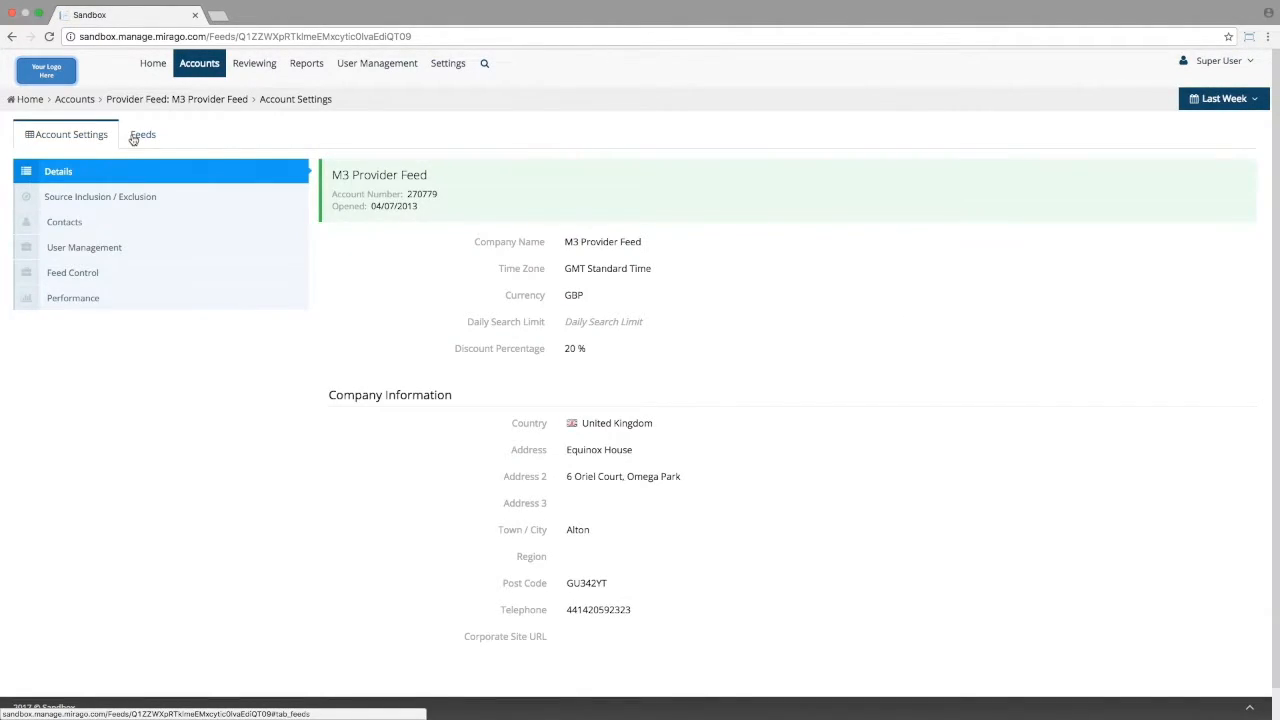
{"action": "left_click", "coordinate": [134, 139]}
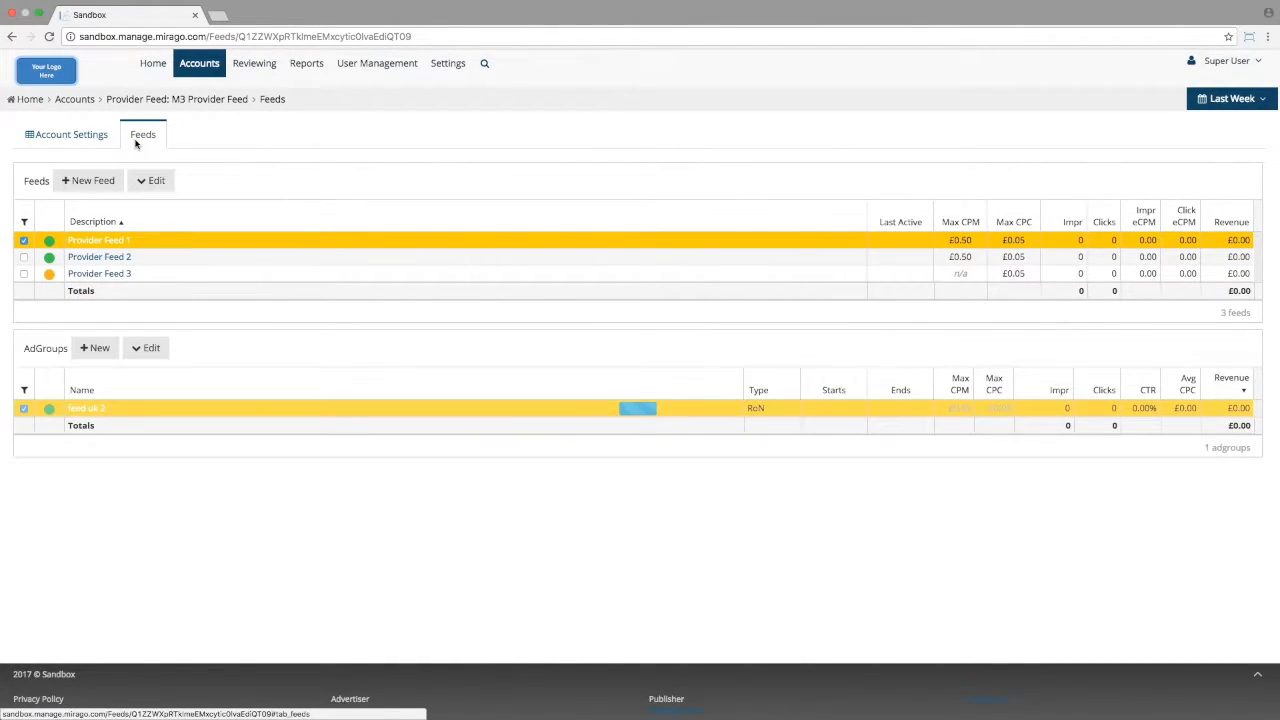
{"action": "left_click", "coordinate": [137, 241]}
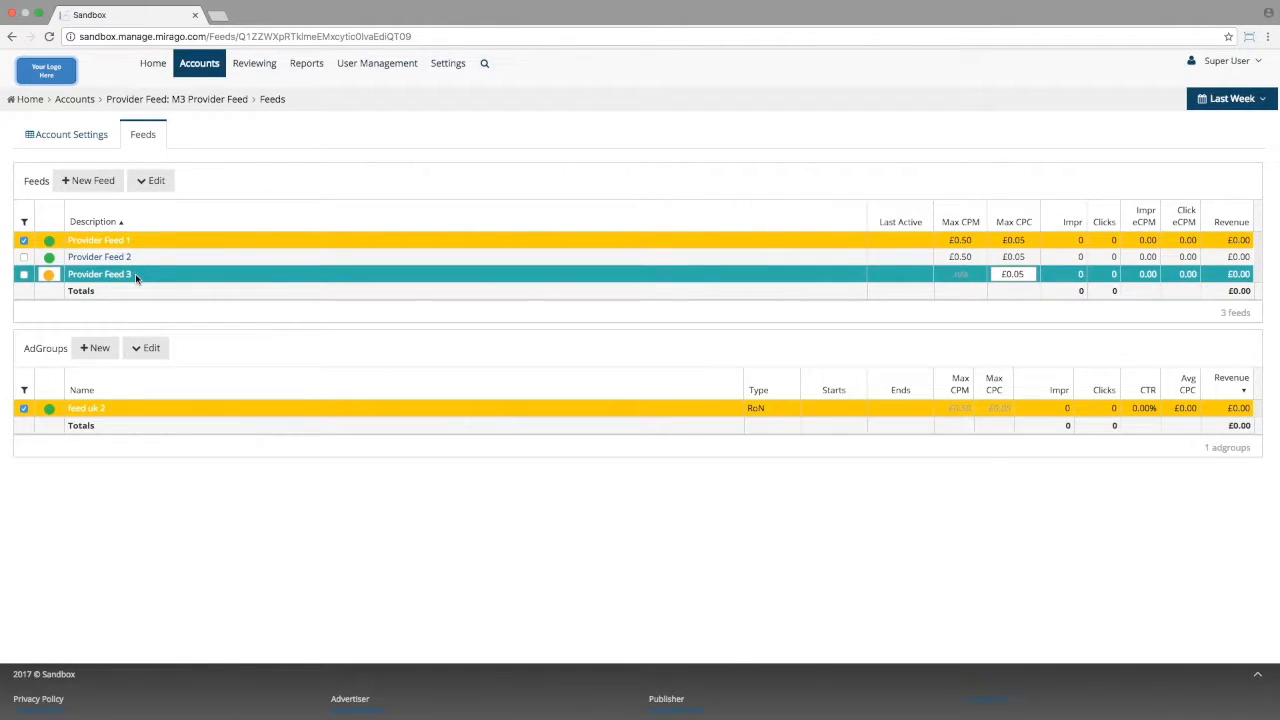
{"action": "left_click", "coordinate": [128, 243]}
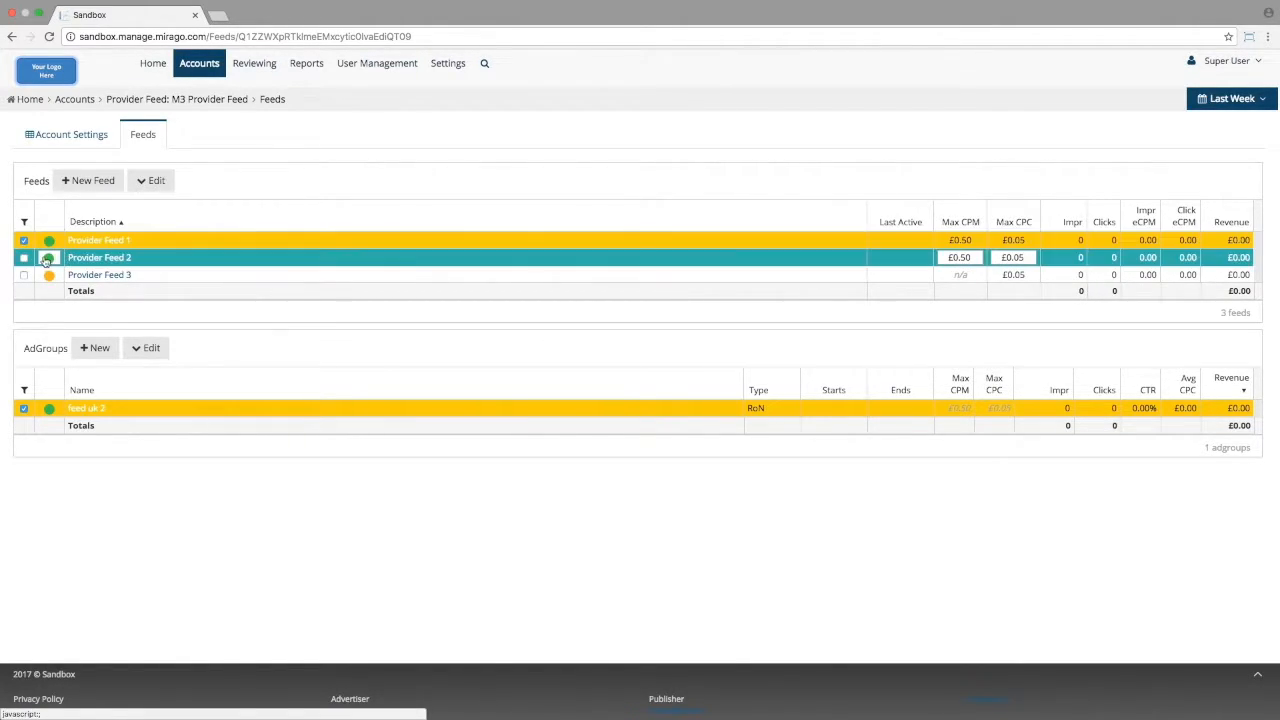
{"action": "left_click", "coordinate": [137, 180]}
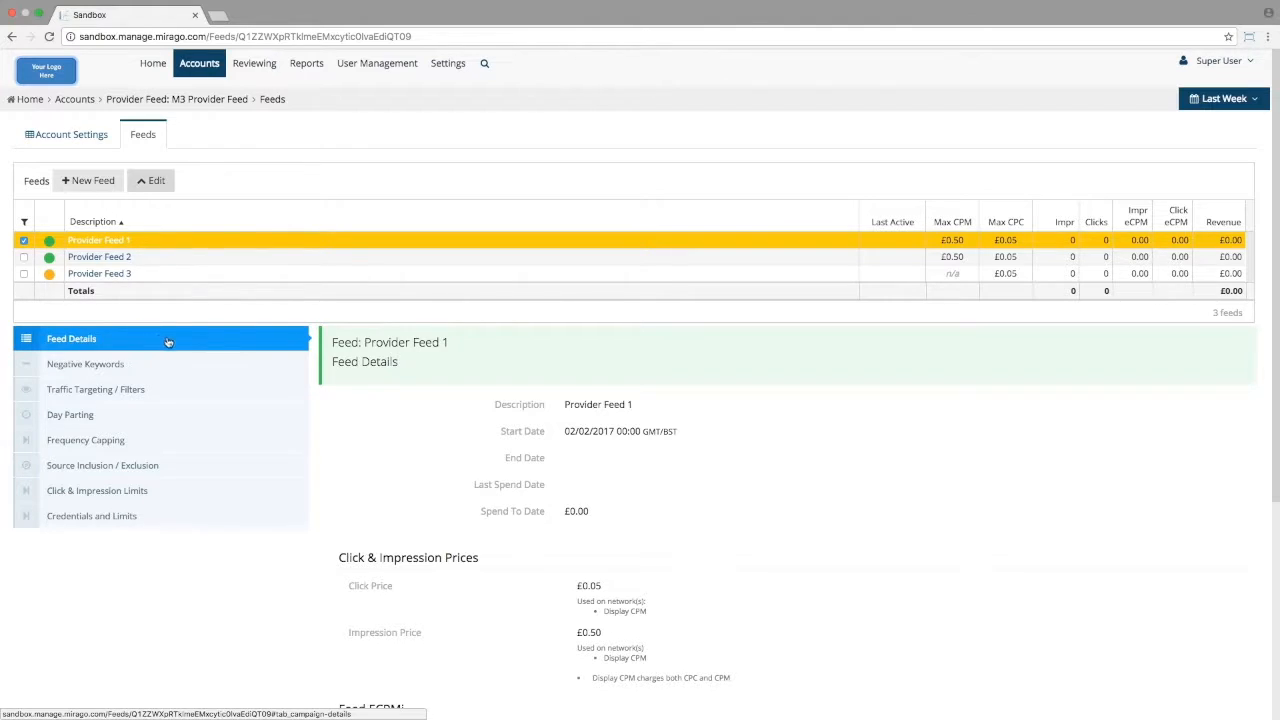
Step: Review Provider Feed 1's details, including its dates, spend, click and impression prices, and feed ECPMi
{"action": "left_click", "coordinate": [473, 396]}
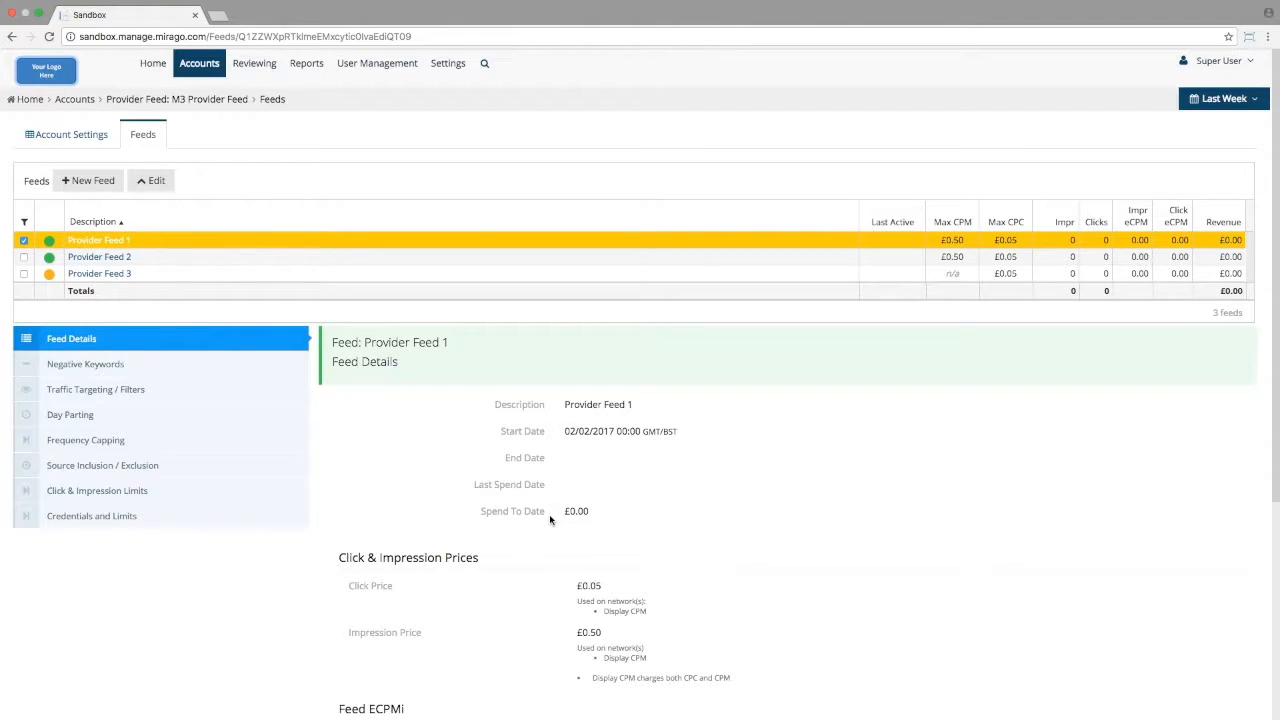
{"action": "scroll", "coordinate": [549, 519], "scroll_direction": "down", "scroll_amount": 3}
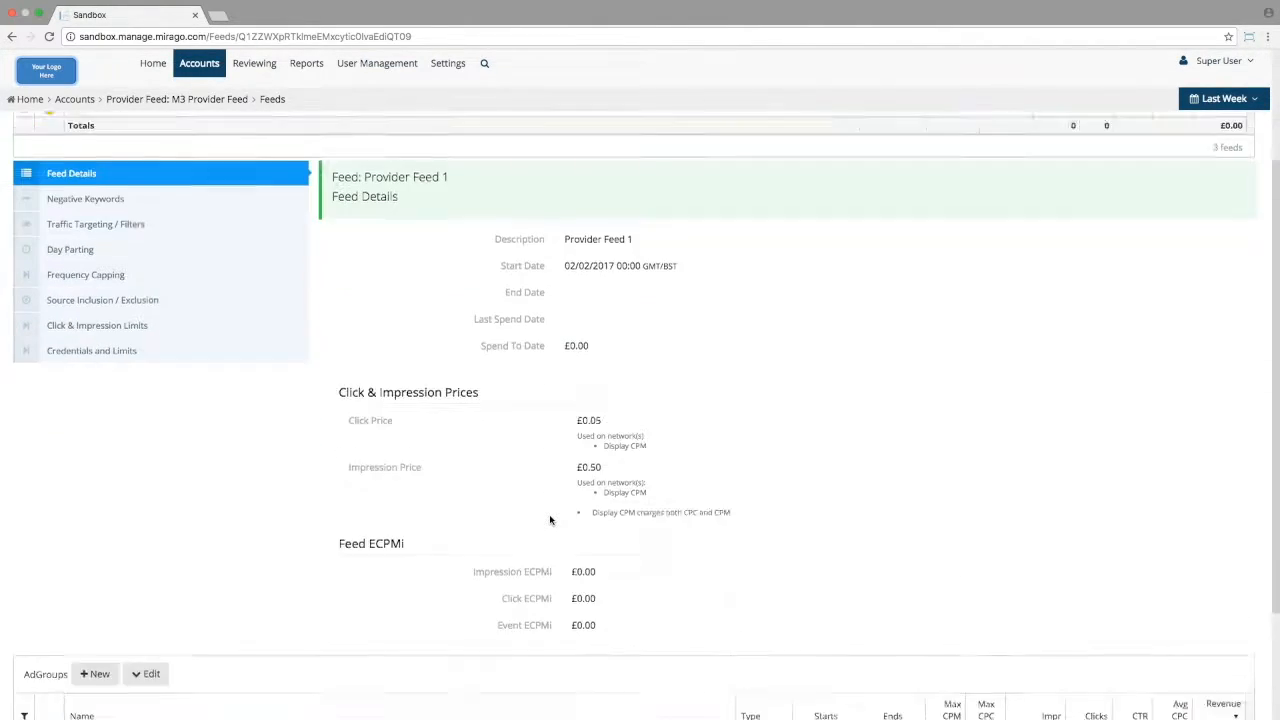
{"action": "scroll", "coordinate": [549, 519], "scroll_direction": "down", "scroll_amount": 1}
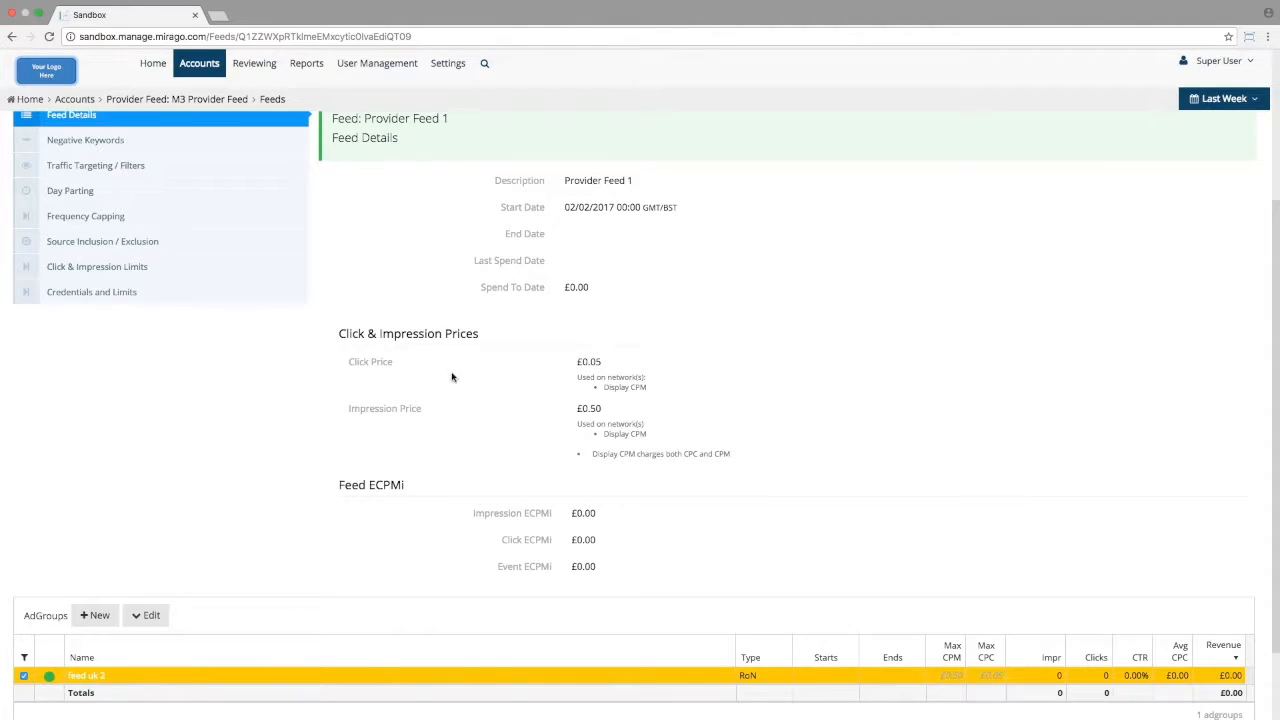
Step: Examine the form for adding negative keywords to Provider Feed 1, then close it without submitting
{"action": "left_click", "coordinate": [244, 138]}
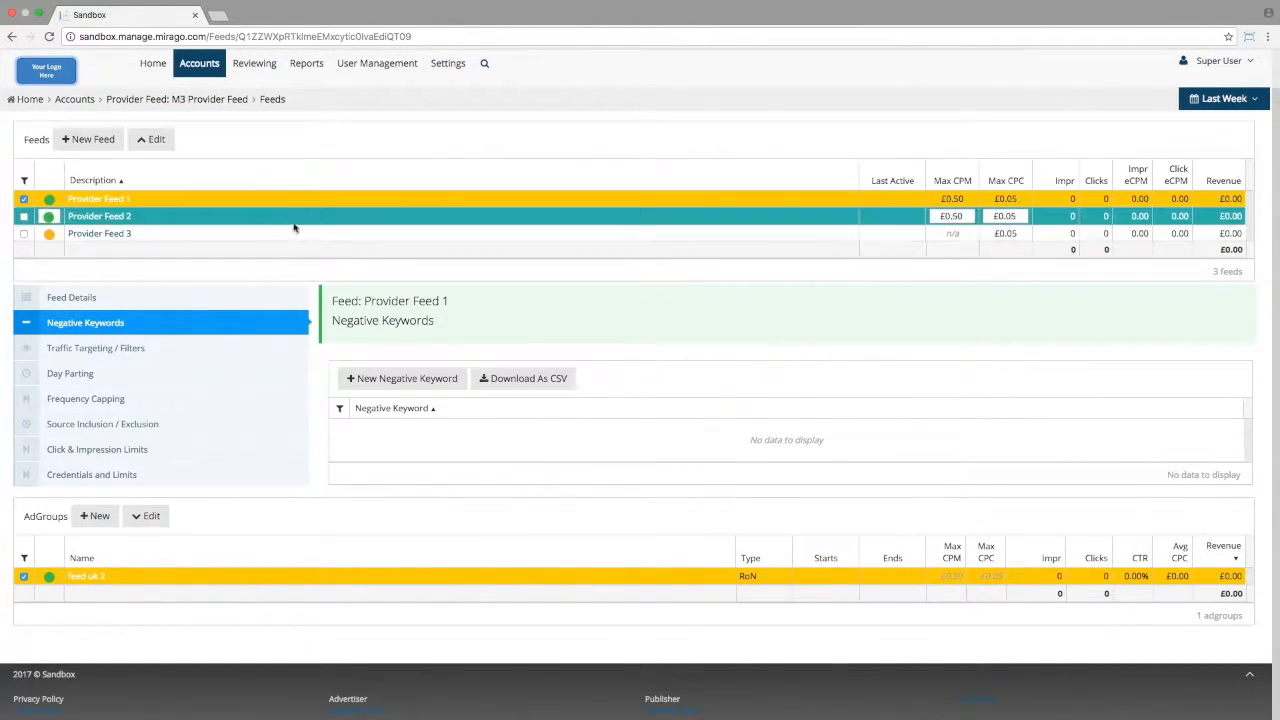
{"action": "left_click", "coordinate": [365, 381]}
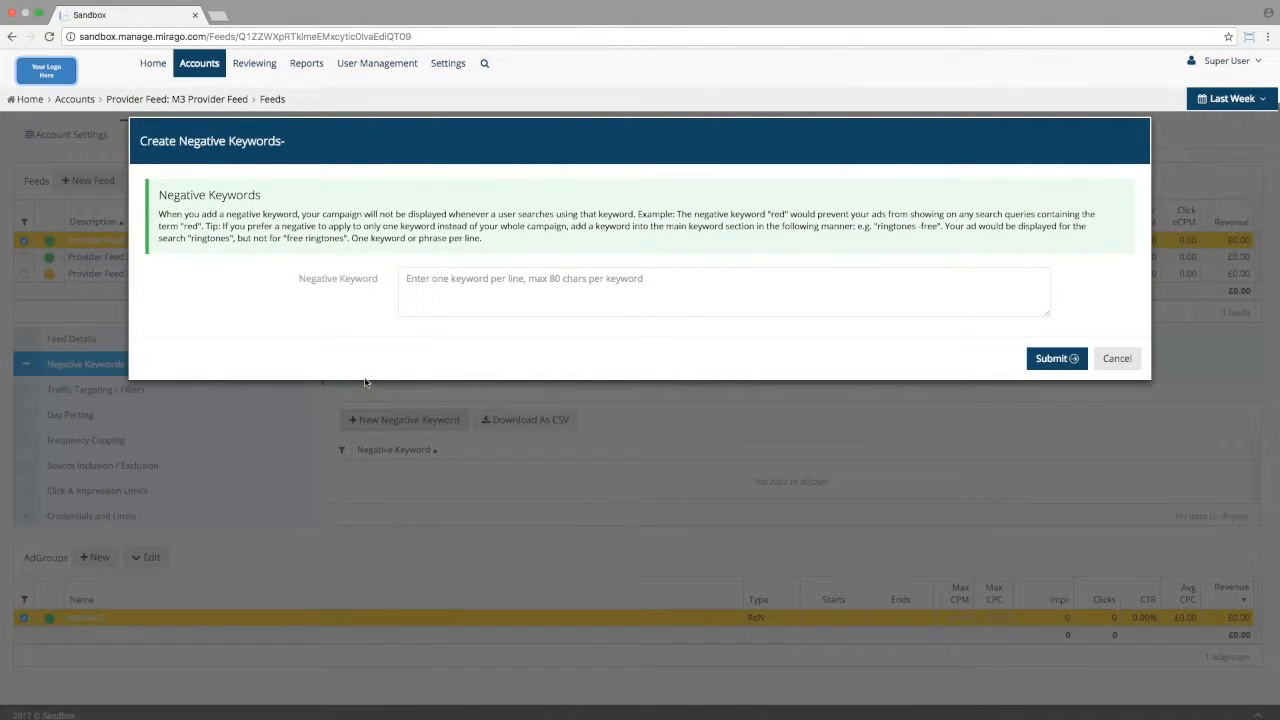
{"action": "left_click", "coordinate": [424, 285]}
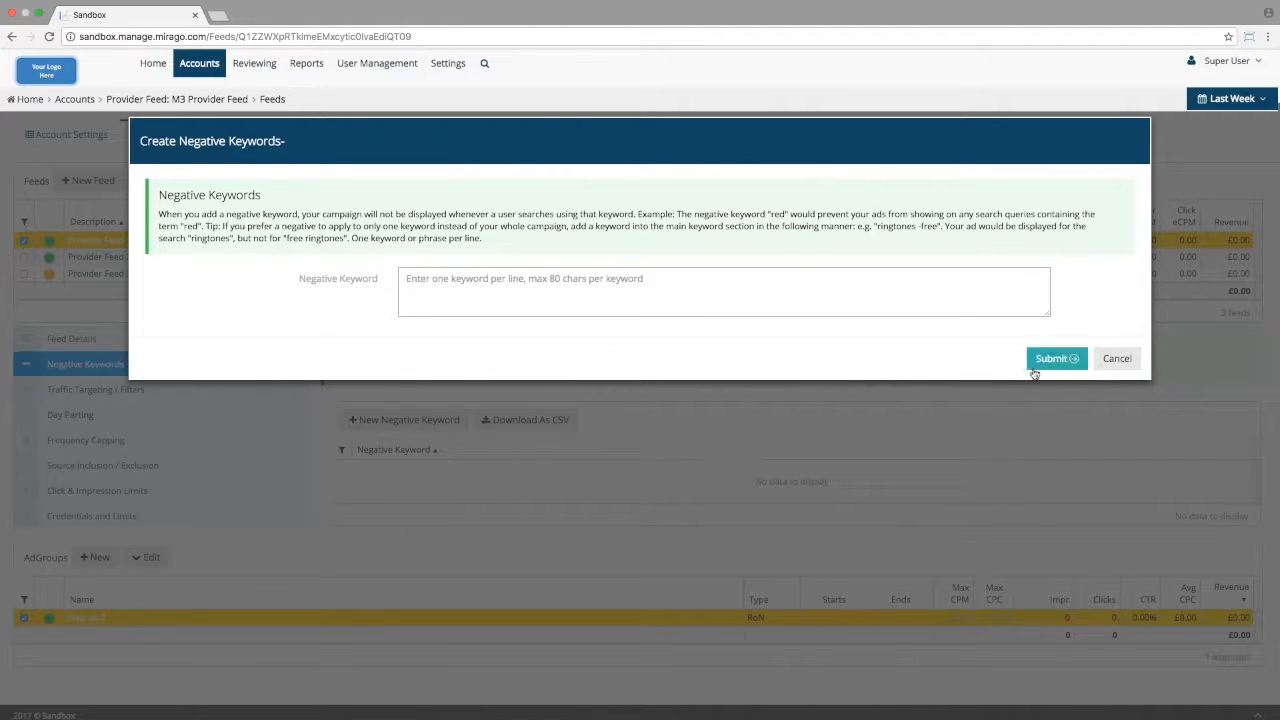
{"action": "left_click", "coordinate": [1116, 359]}
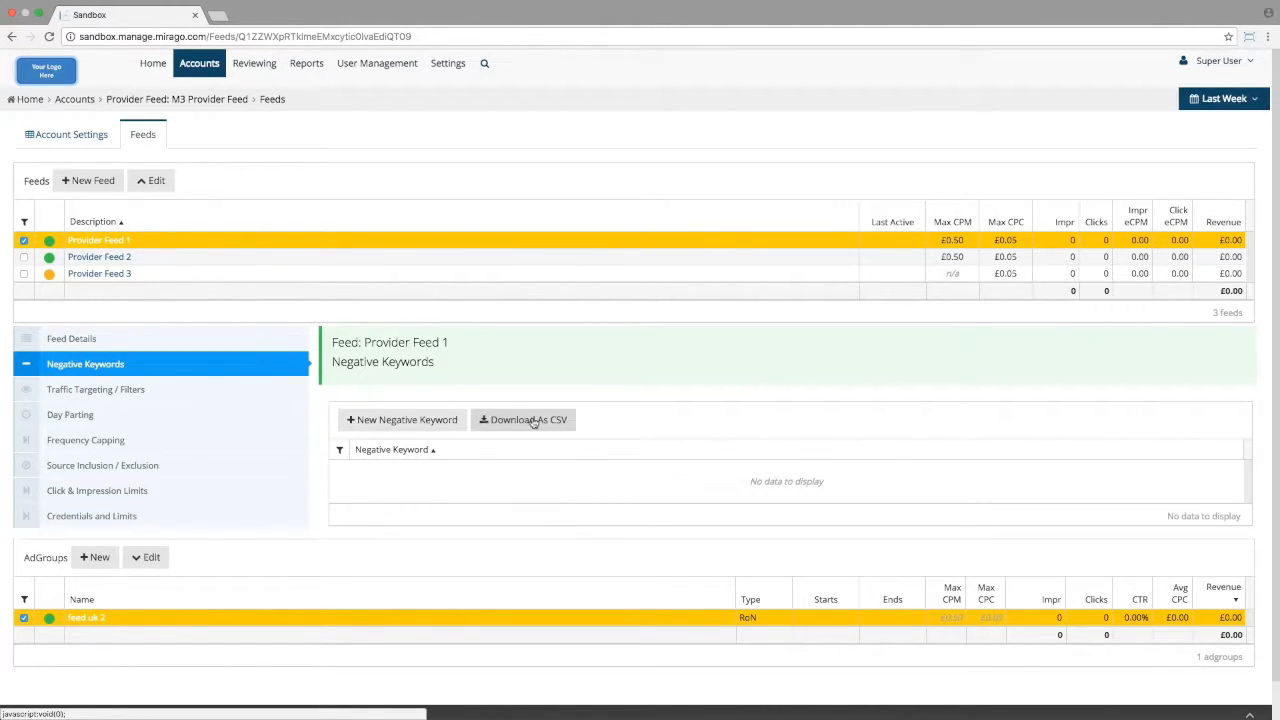
Step: Review Provider Feed 1's traffic targeting filters and reveal the time and day options of the first day parting set
{"action": "left_click", "coordinate": [270, 396]}
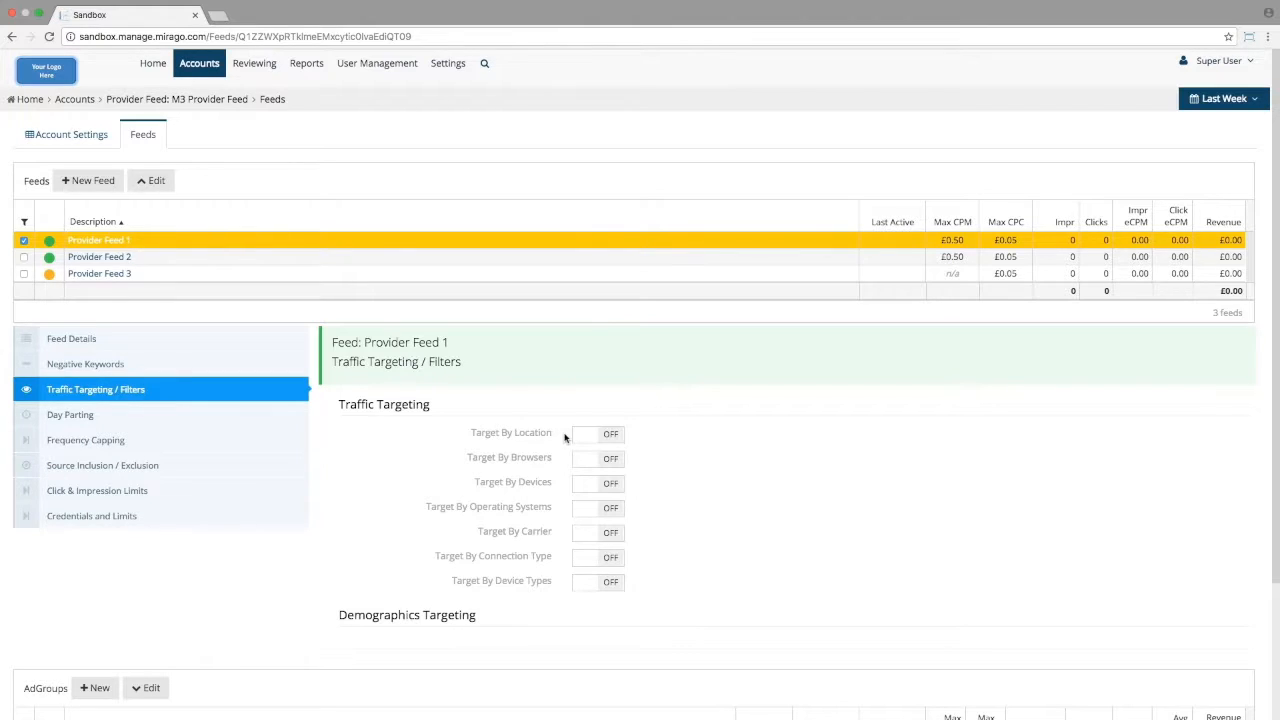
{"action": "left_click", "coordinate": [288, 418]}
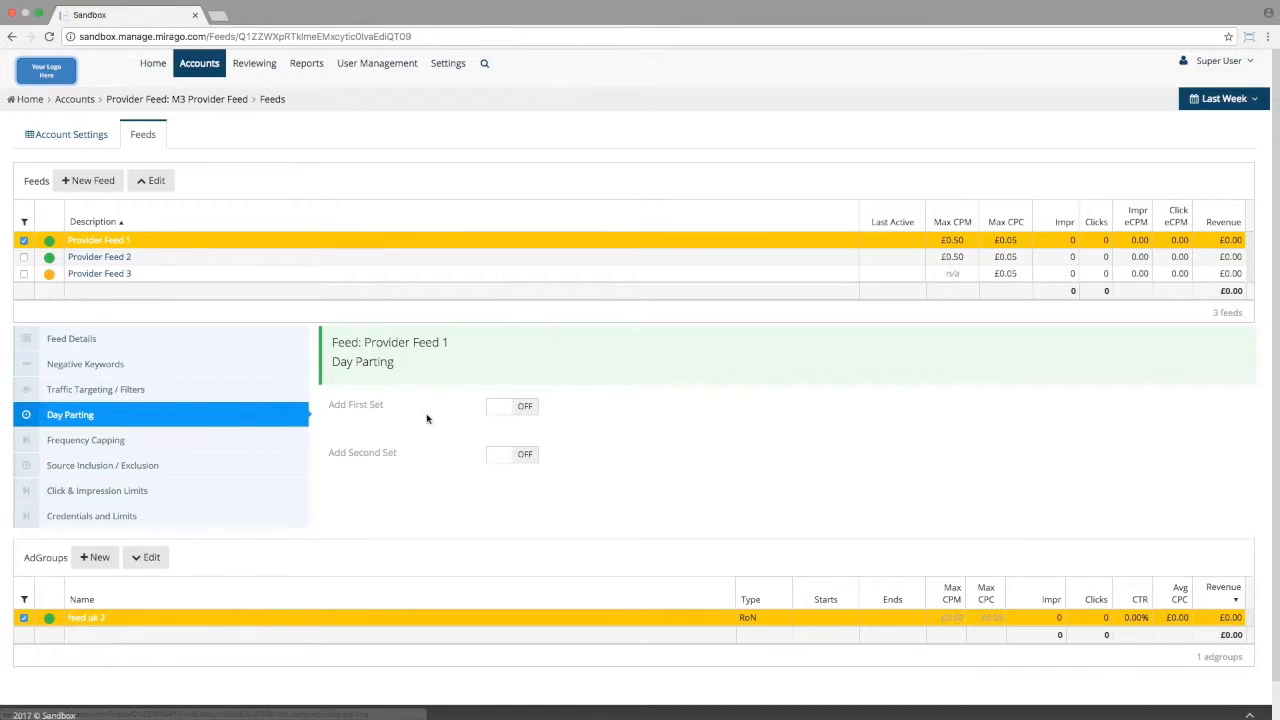
{"action": "left_click", "coordinate": [498, 409]}
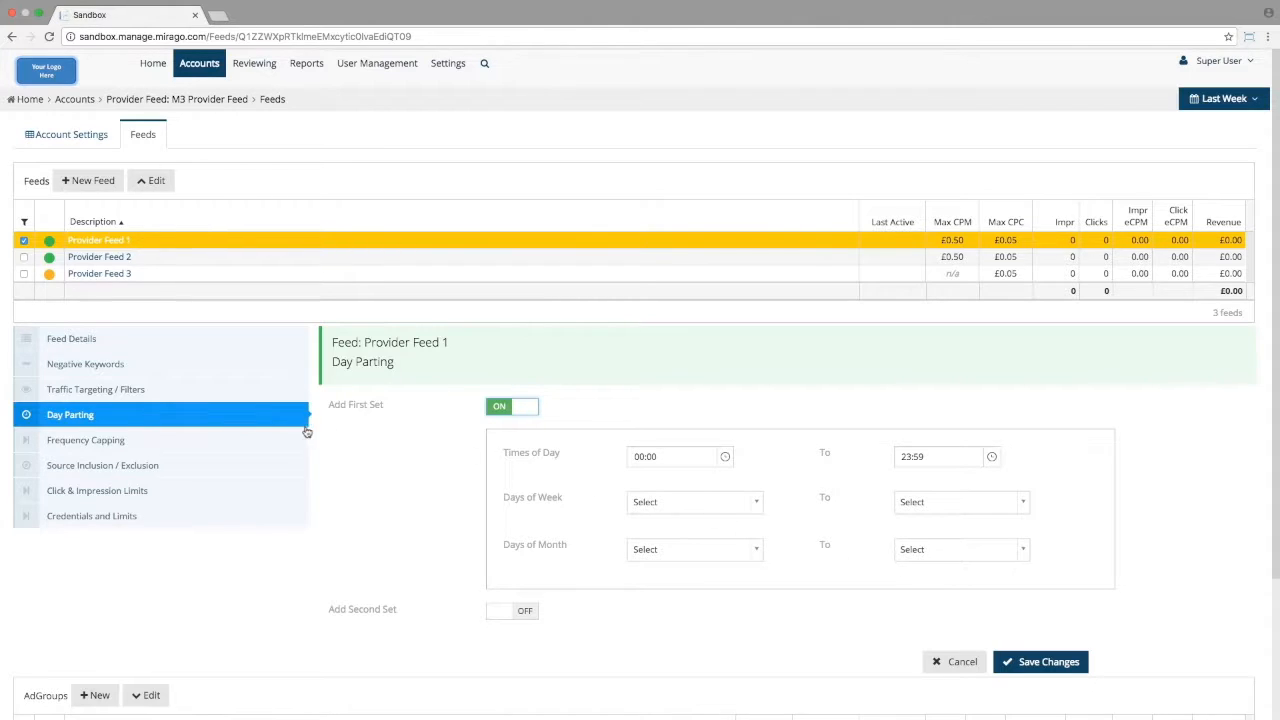
Step: Examine Provider Feed 1's impression frequency capping choices for number of times, period and interval, cancelling each edit
{"action": "left_click", "coordinate": [264, 441]}
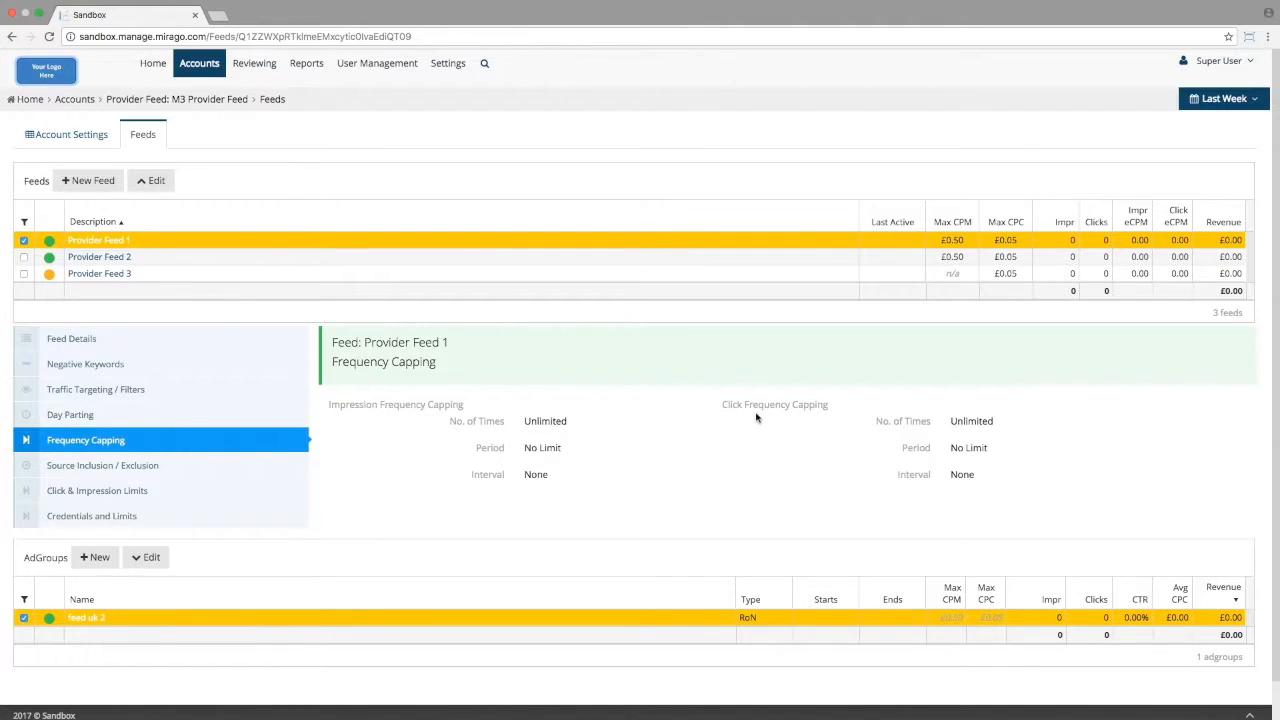
{"action": "left_click", "coordinate": [586, 421]}
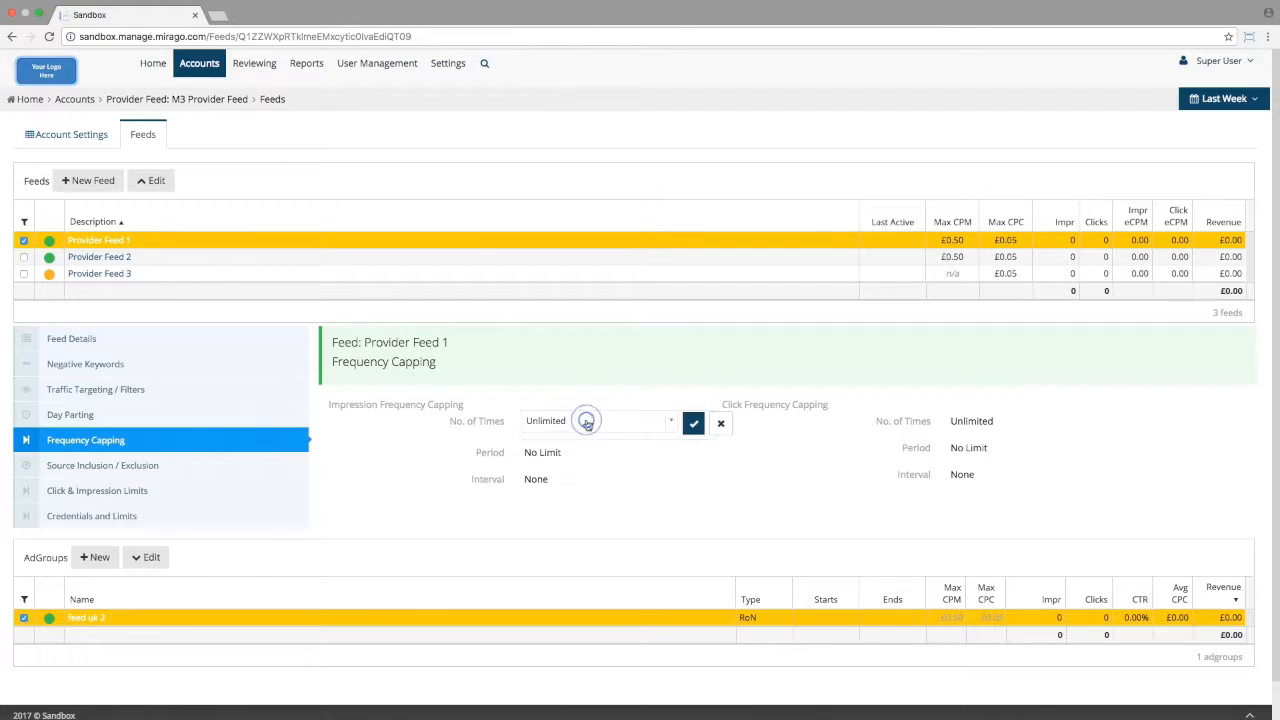
{"action": "left_click", "coordinate": [668, 427]}
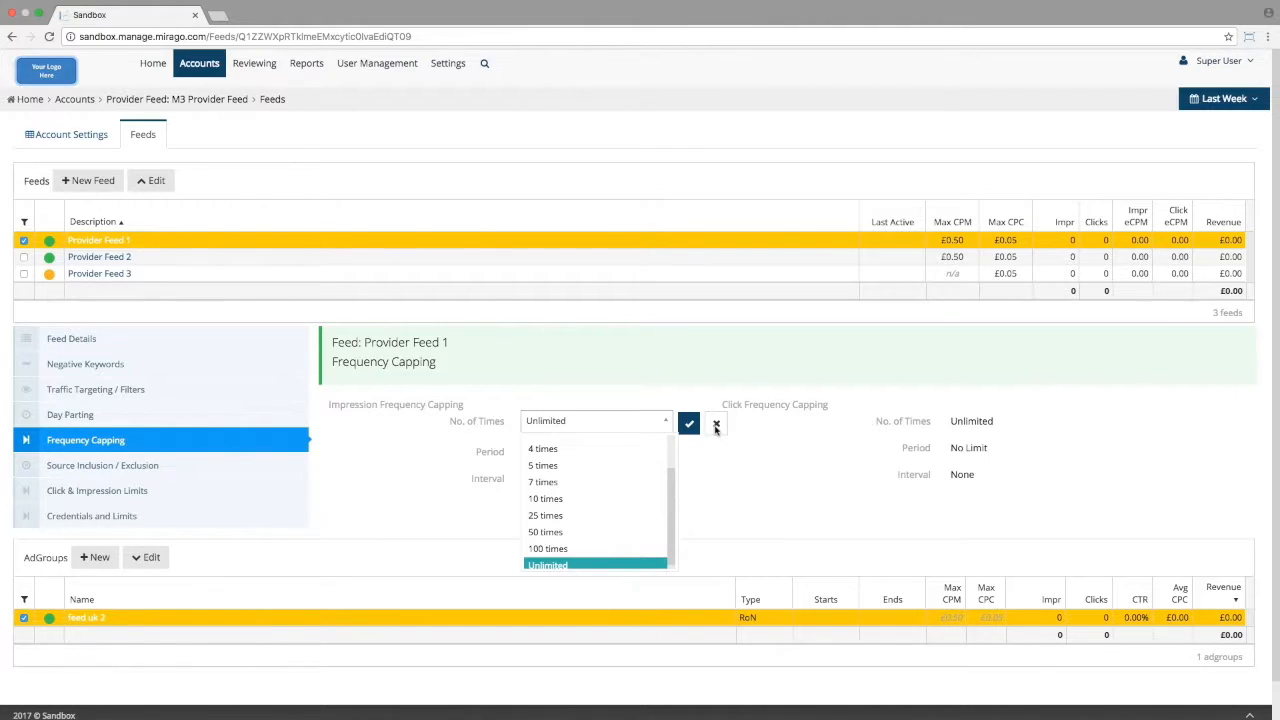
{"action": "left_click", "coordinate": [716, 427]}
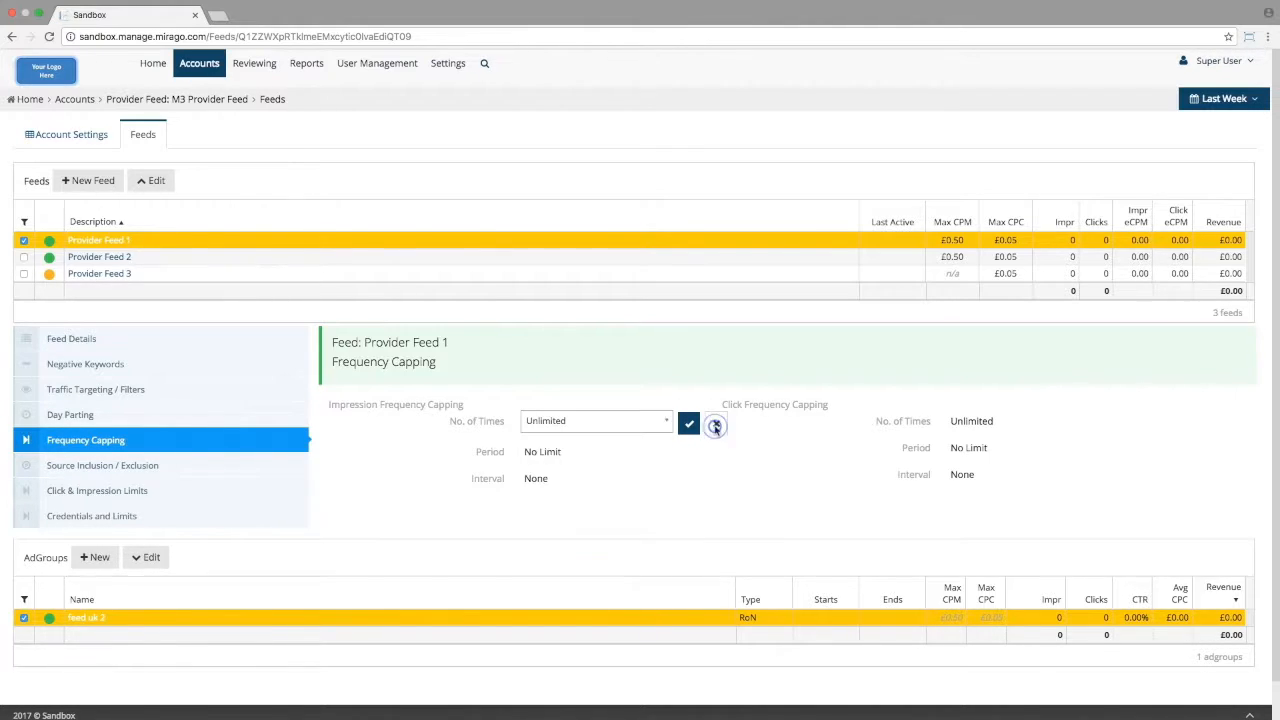
{"action": "left_click", "coordinate": [637, 455]}
{"action": "left_click", "coordinate": [668, 452]}
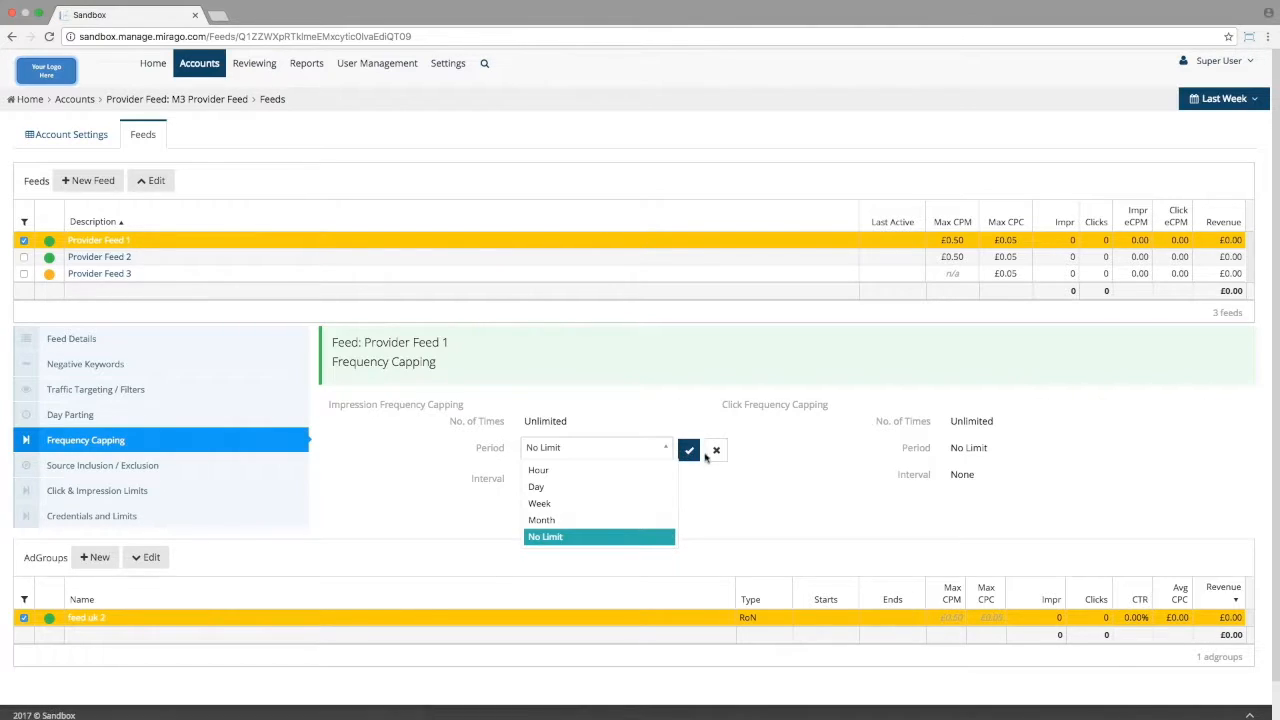
{"action": "left_click", "coordinate": [716, 450]}
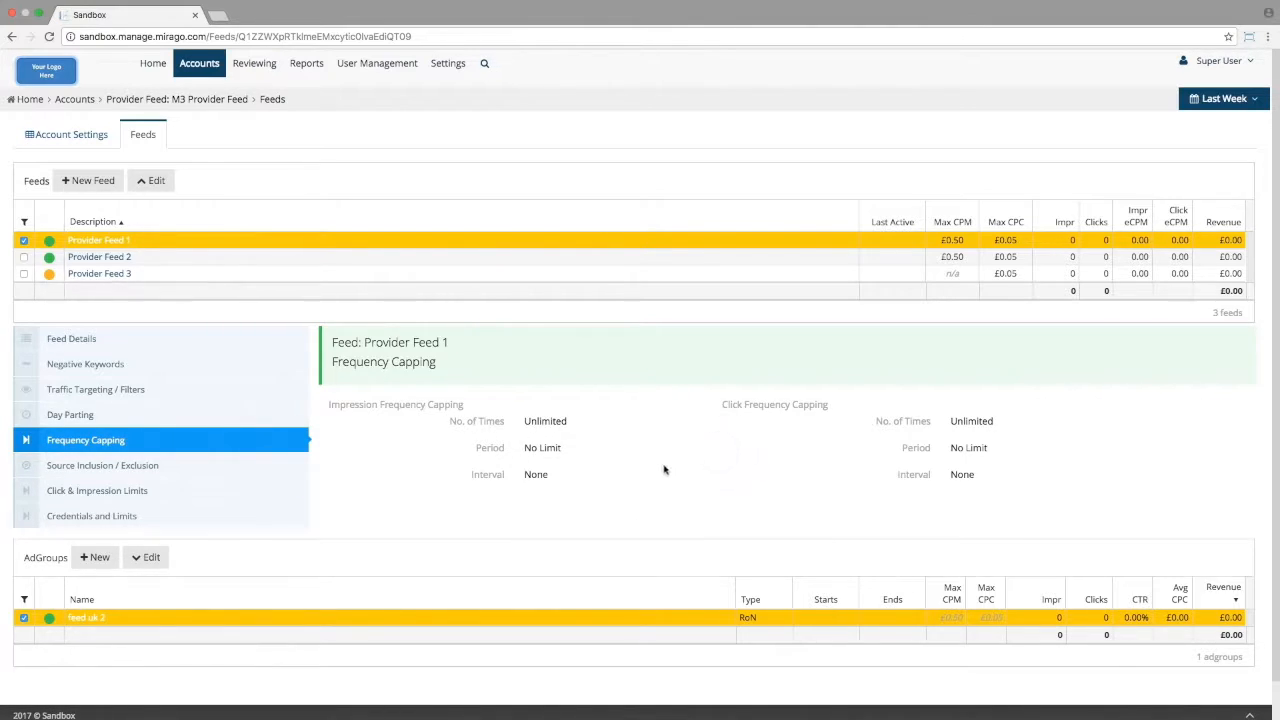
{"action": "left_click", "coordinate": [636, 468]}
{"action": "left_click", "coordinate": [618, 471]}
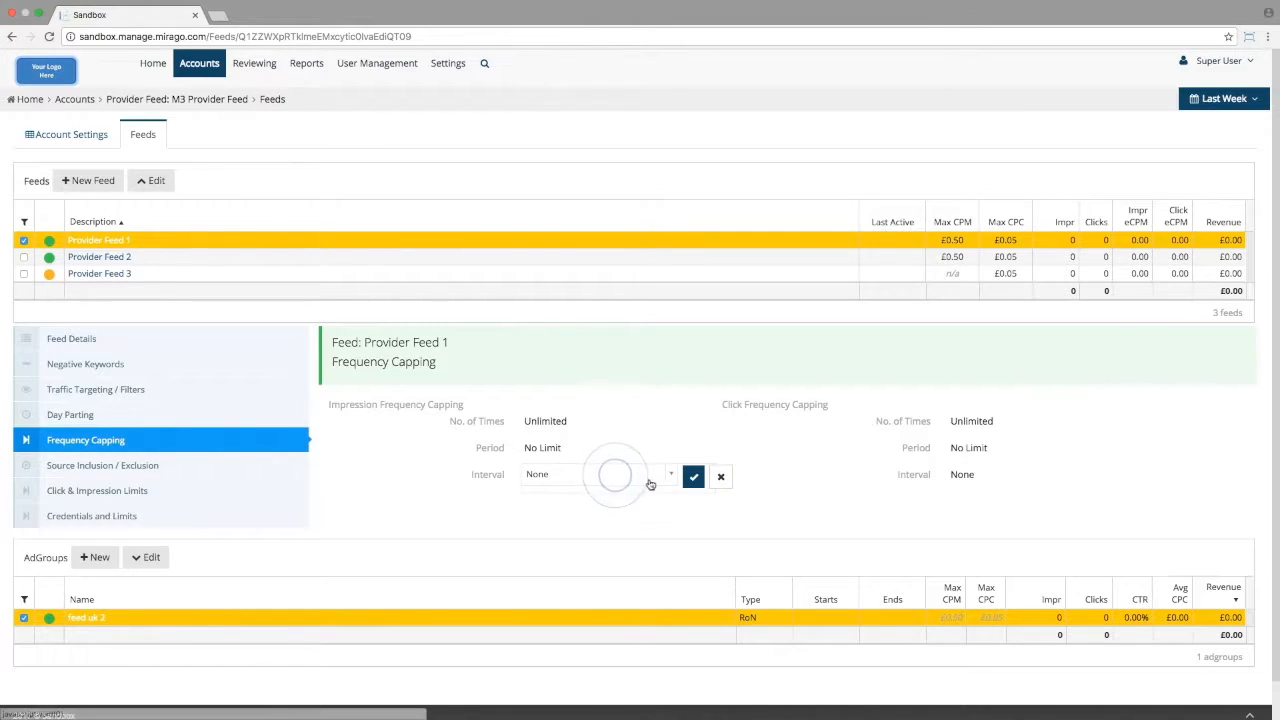
{"action": "left_click", "coordinate": [717, 478]}
{"action": "left_click", "coordinate": [717, 478]}
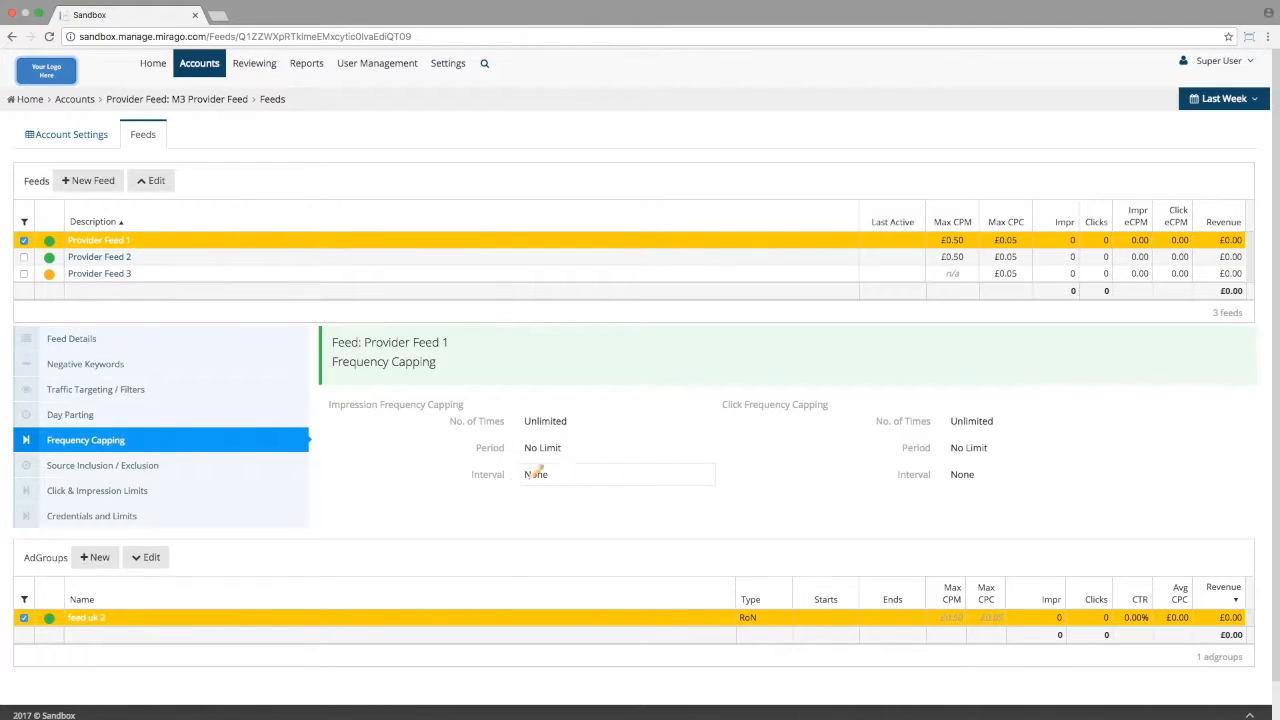
Step: Start a source exclusion for the publisher Ad Vantage on Provider Feed 1, then cancel it without submitting
{"action": "left_click", "coordinate": [269, 471]}
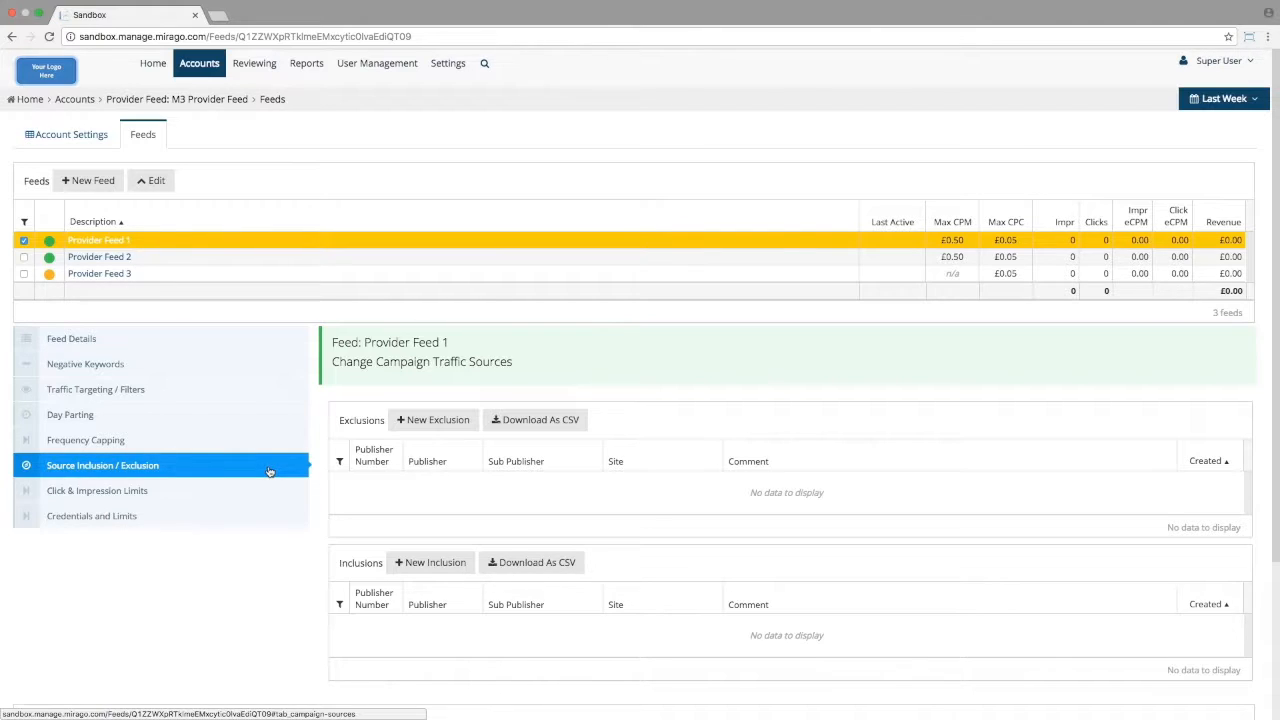
{"action": "left_click", "coordinate": [418, 421]}
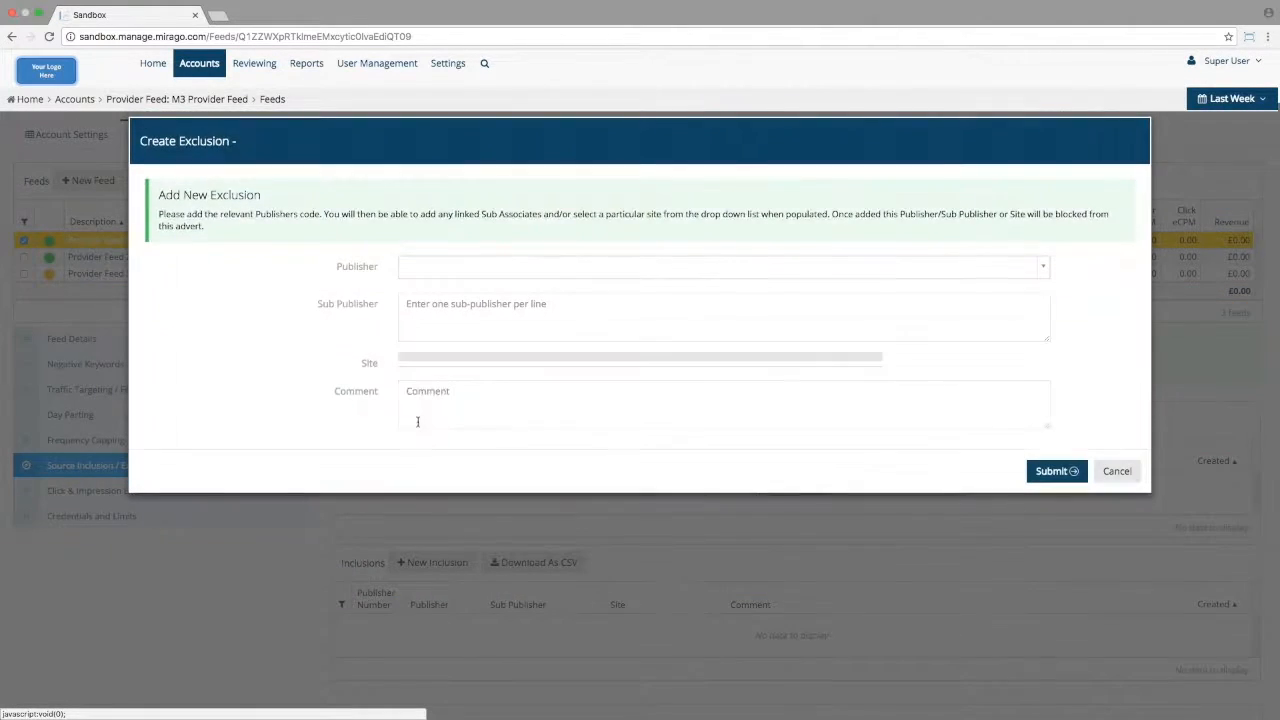
{"action": "left_click", "coordinate": [476, 271]}
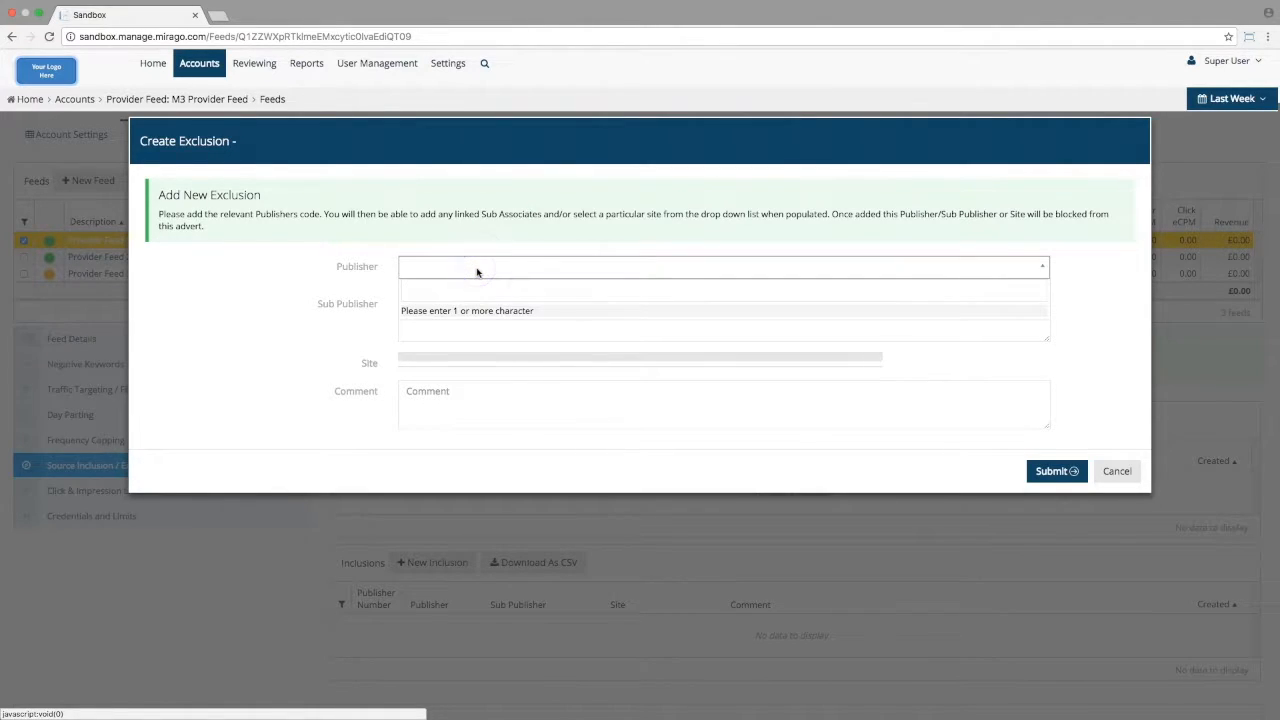
{"action": "type", "text": "ad"}
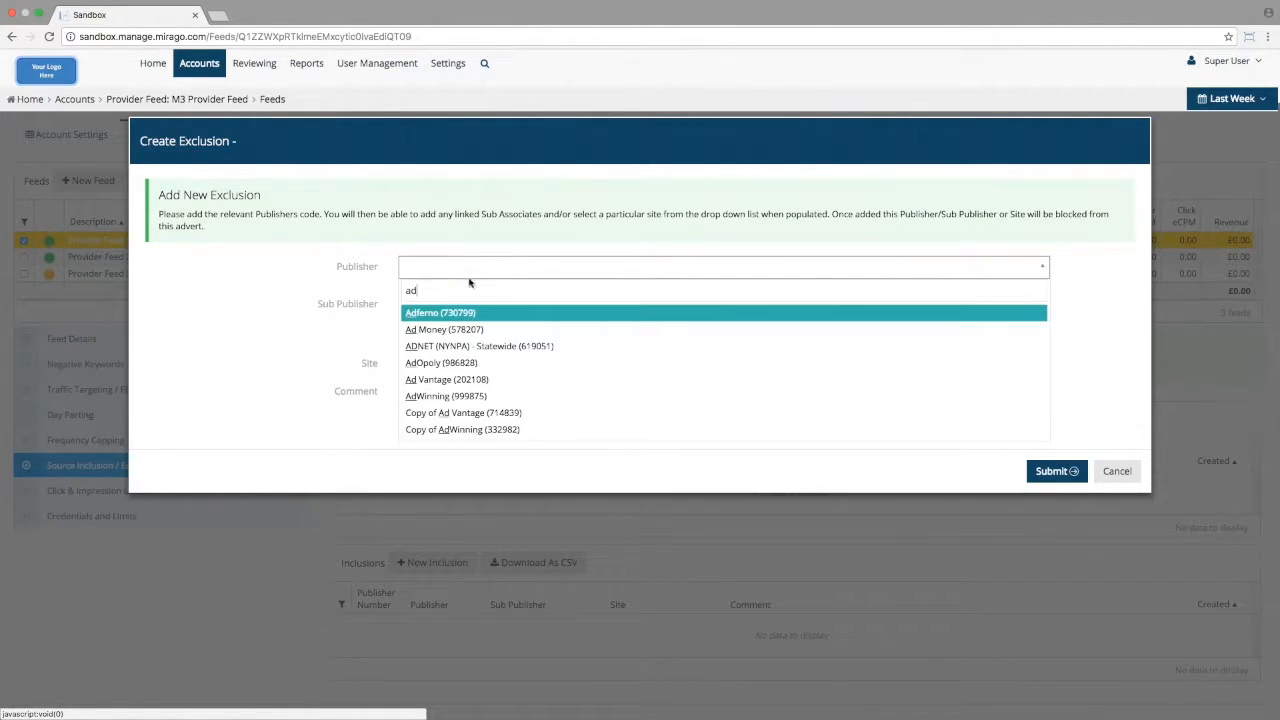
{"action": "left_click", "coordinate": [454, 382]}
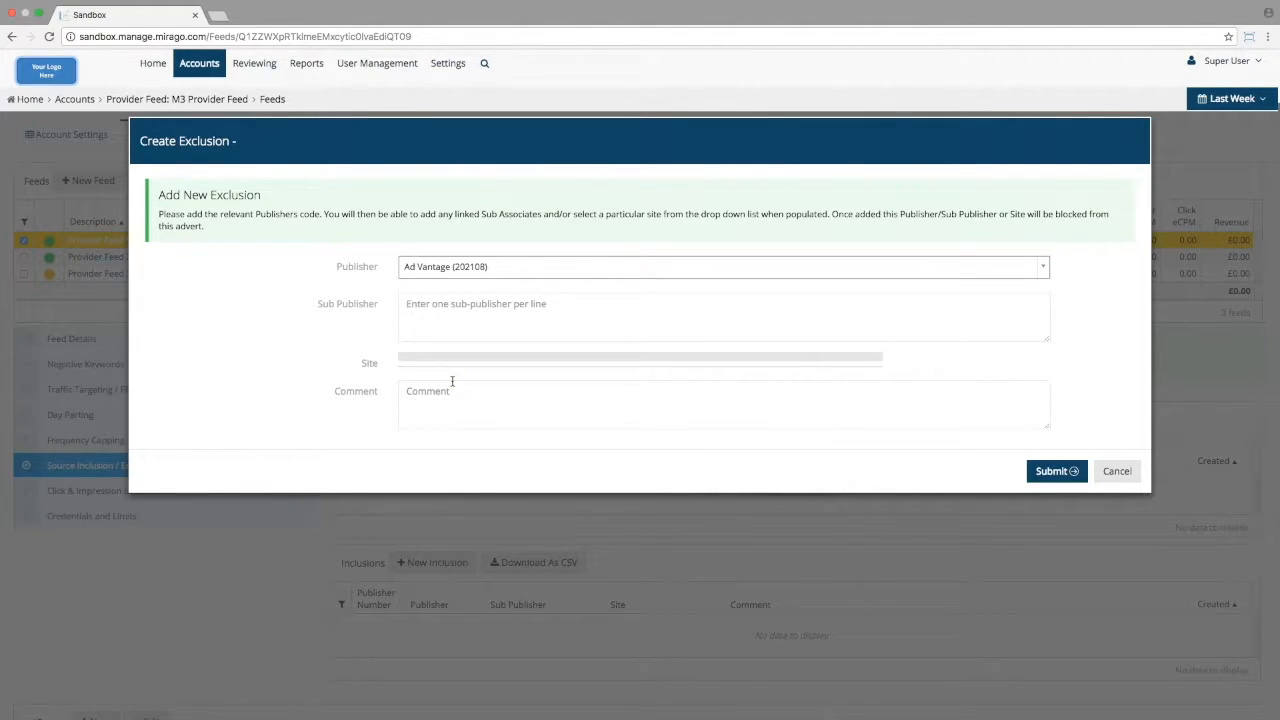
{"action": "left_click", "coordinate": [443, 321]}
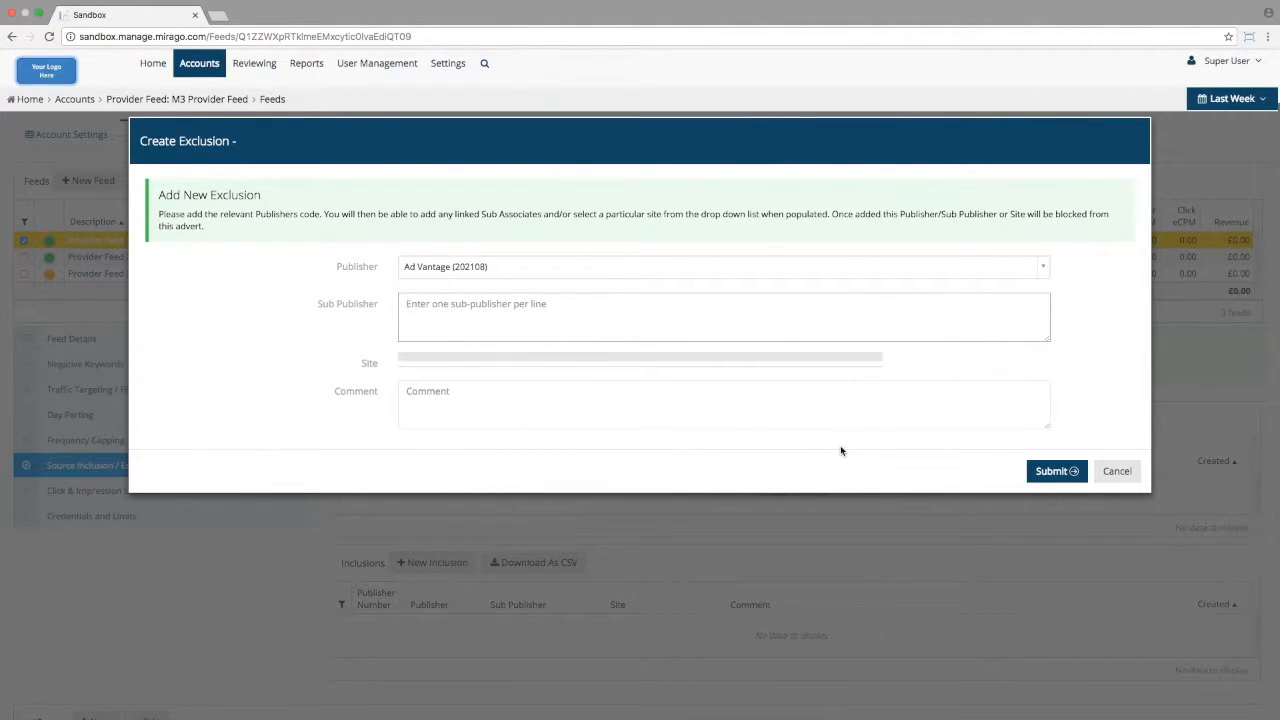
{"action": "left_click", "coordinate": [831, 398]}
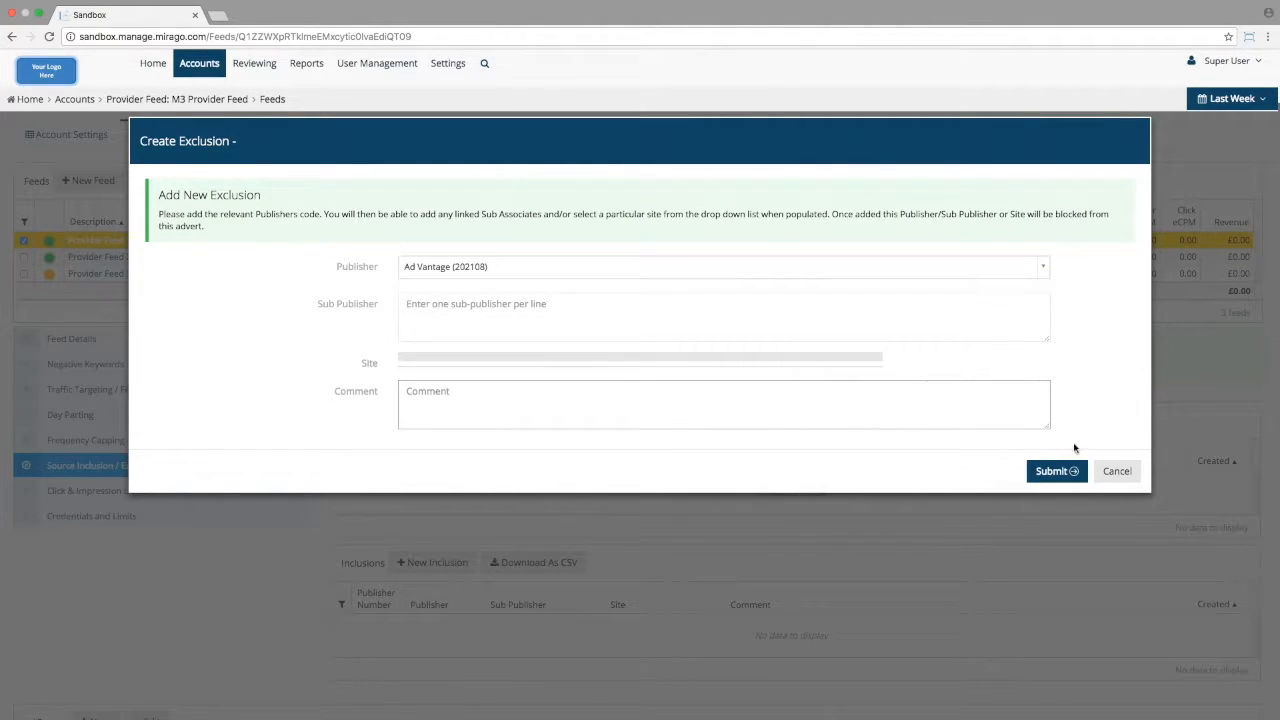
{"action": "left_click", "coordinate": [1118, 471]}
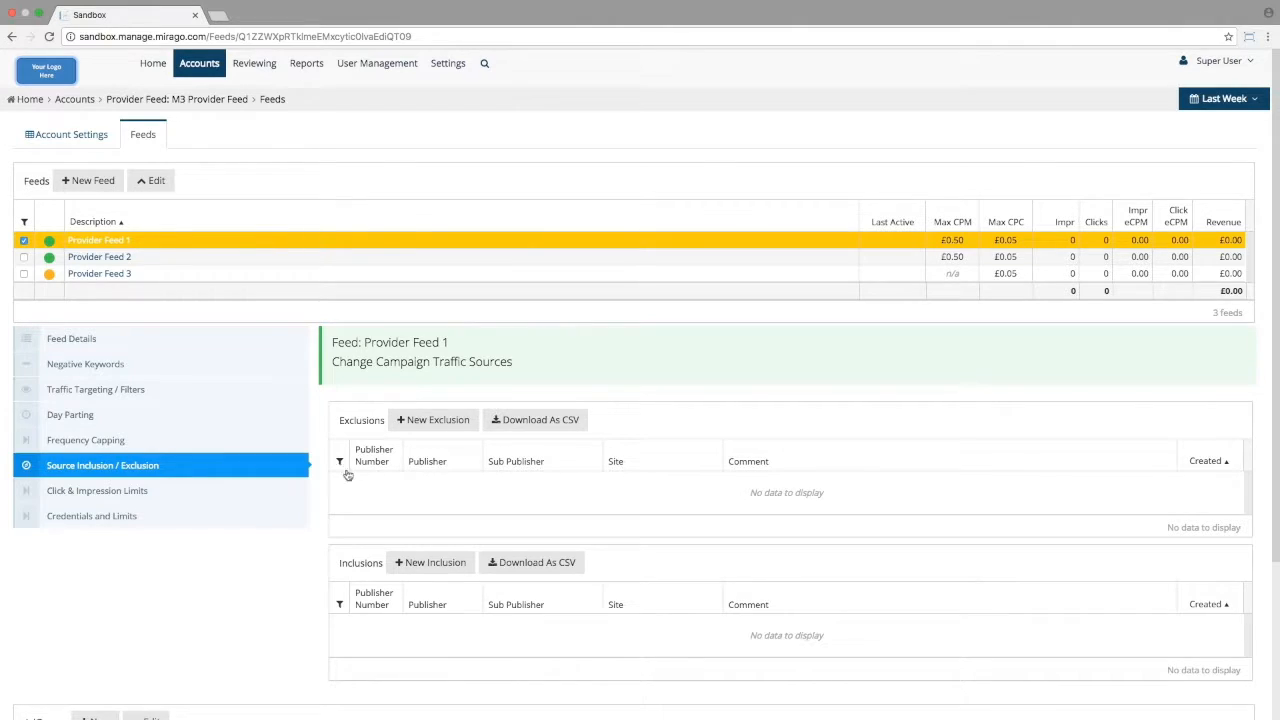
Step: Set Provider Feed 1's daily impression limit to 1
{"action": "left_click", "coordinate": [272, 491]}
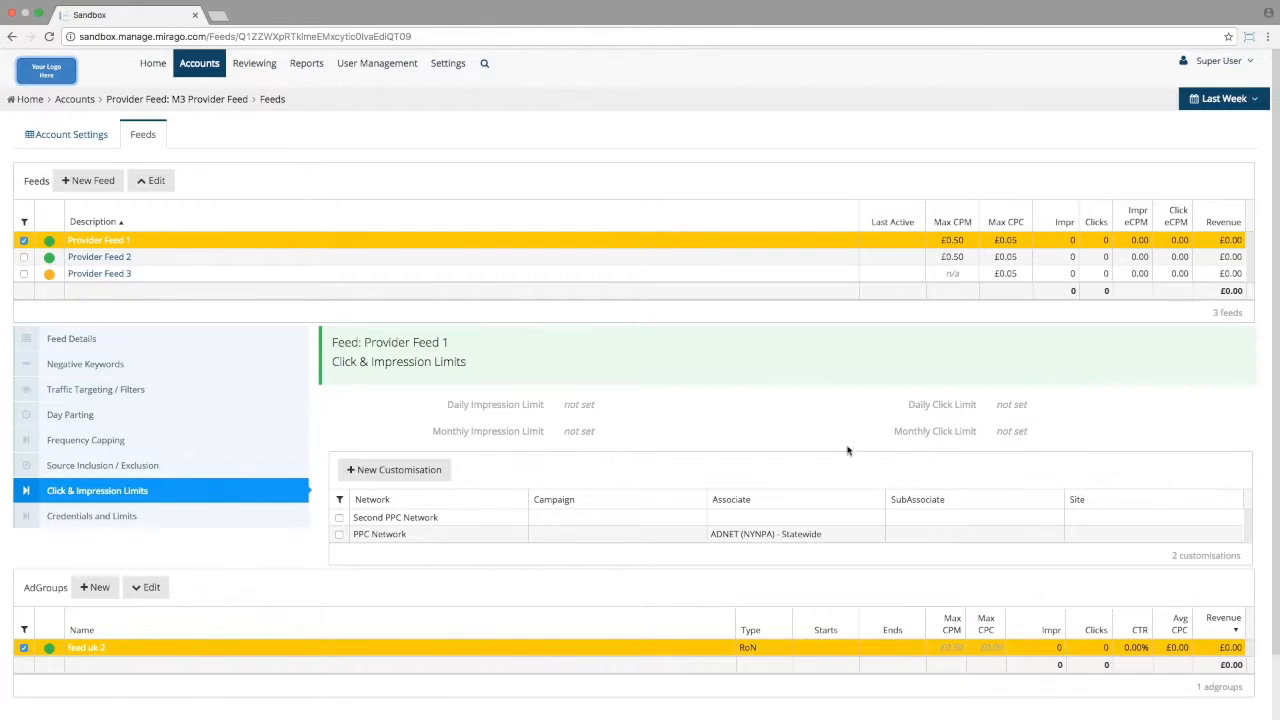
{"action": "left_click", "coordinate": [662, 406]}
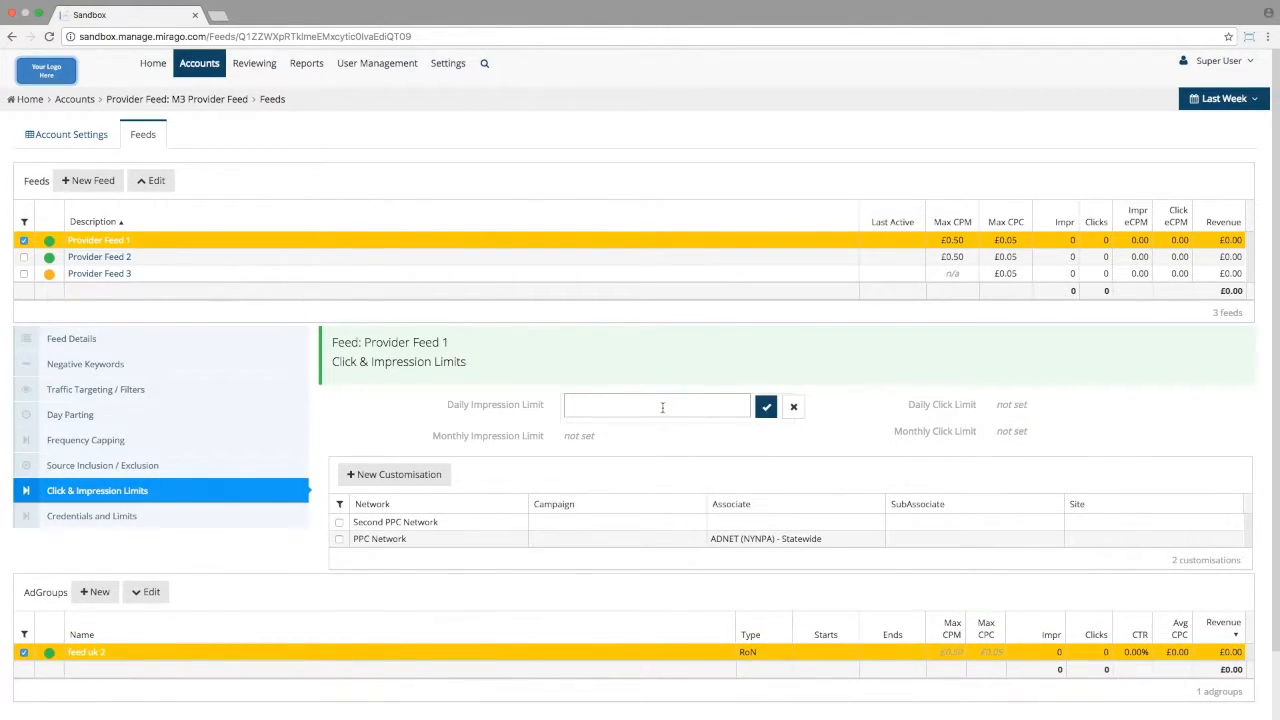
{"action": "type", "text": "1"}
{"action": "left_click", "coordinate": [766, 406]}
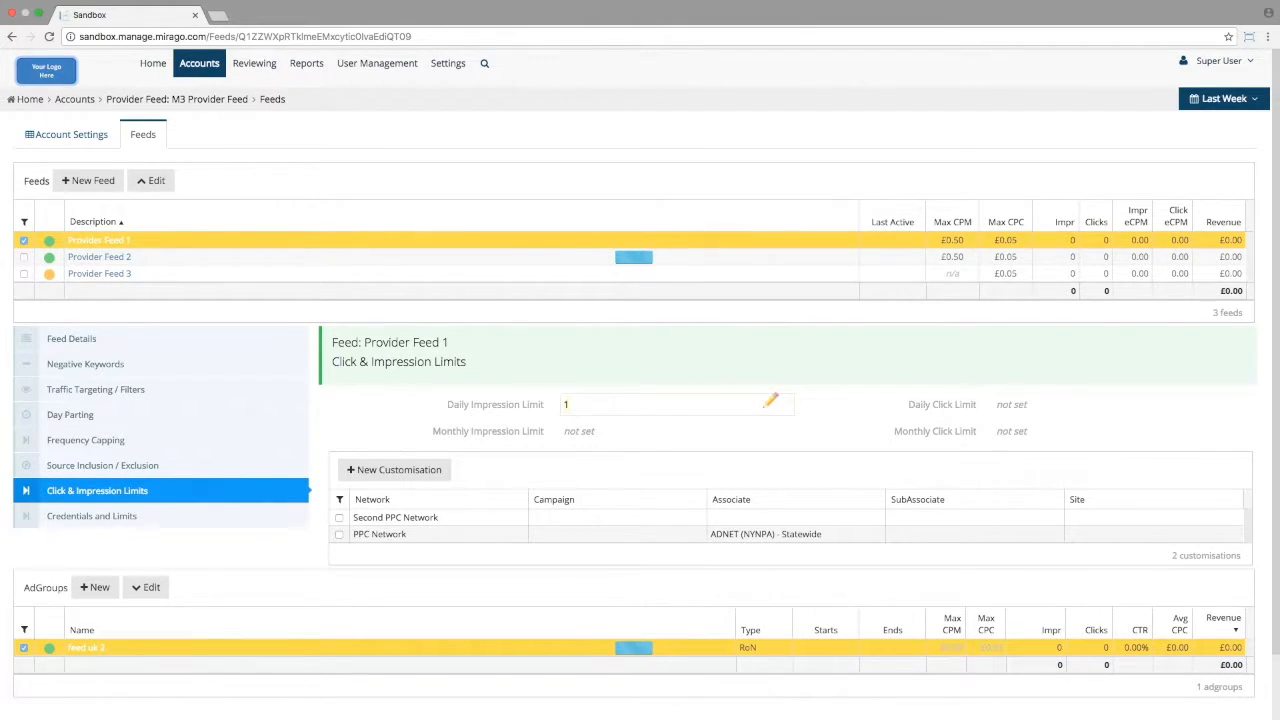
Step: View the form for a new limit customisation, dismiss it, and open Provider Feed 1's credentials and limits
{"action": "left_click", "coordinate": [413, 472]}
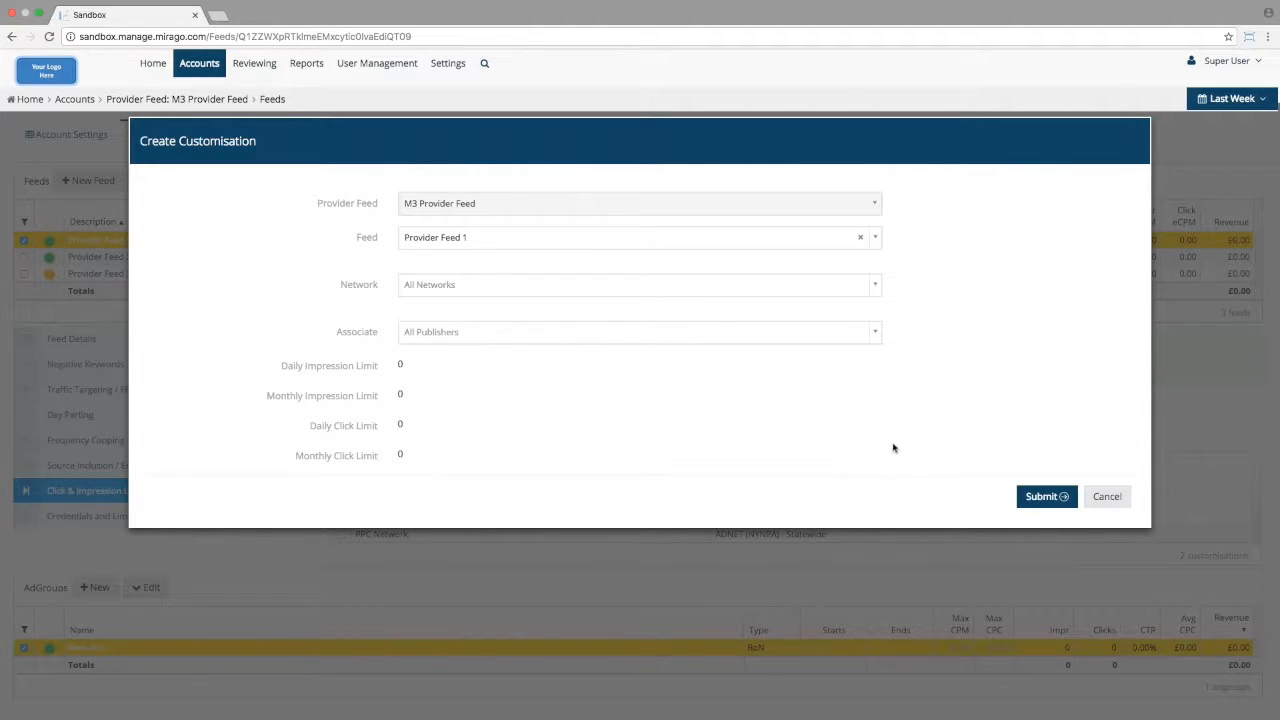
{"action": "left_click", "coordinate": [1107, 496]}
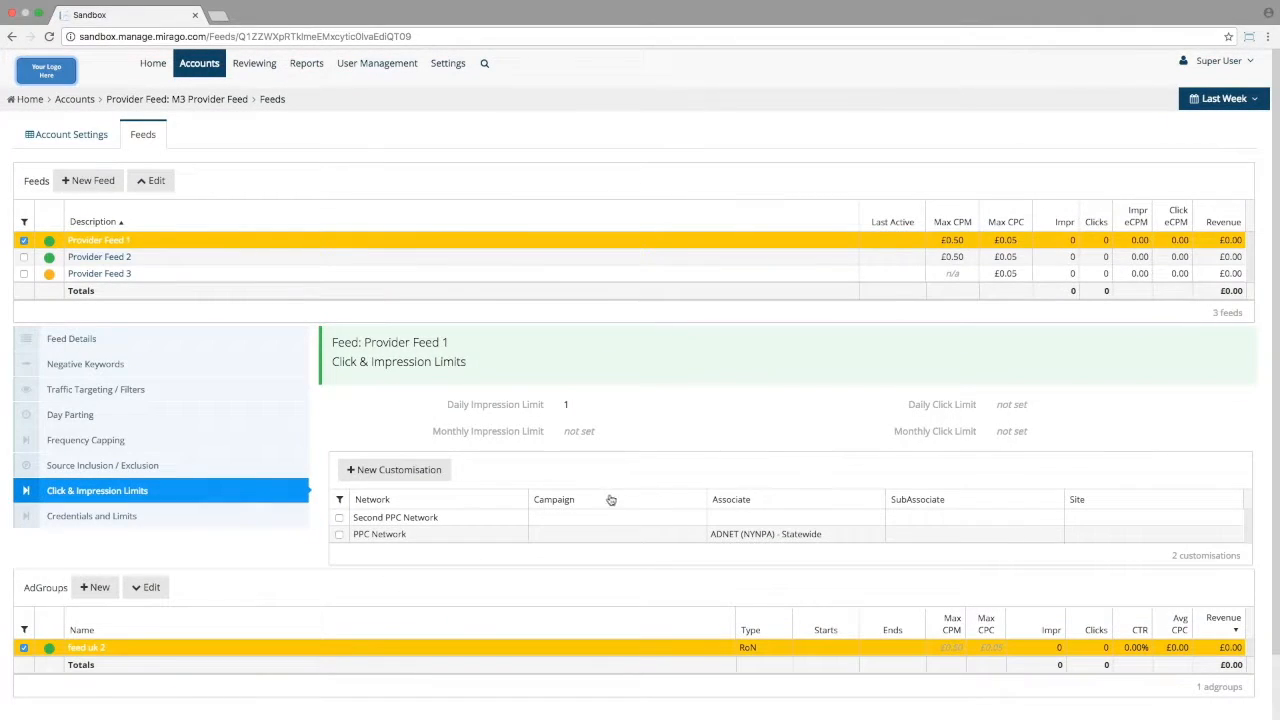
{"action": "left_click", "coordinate": [238, 517]}
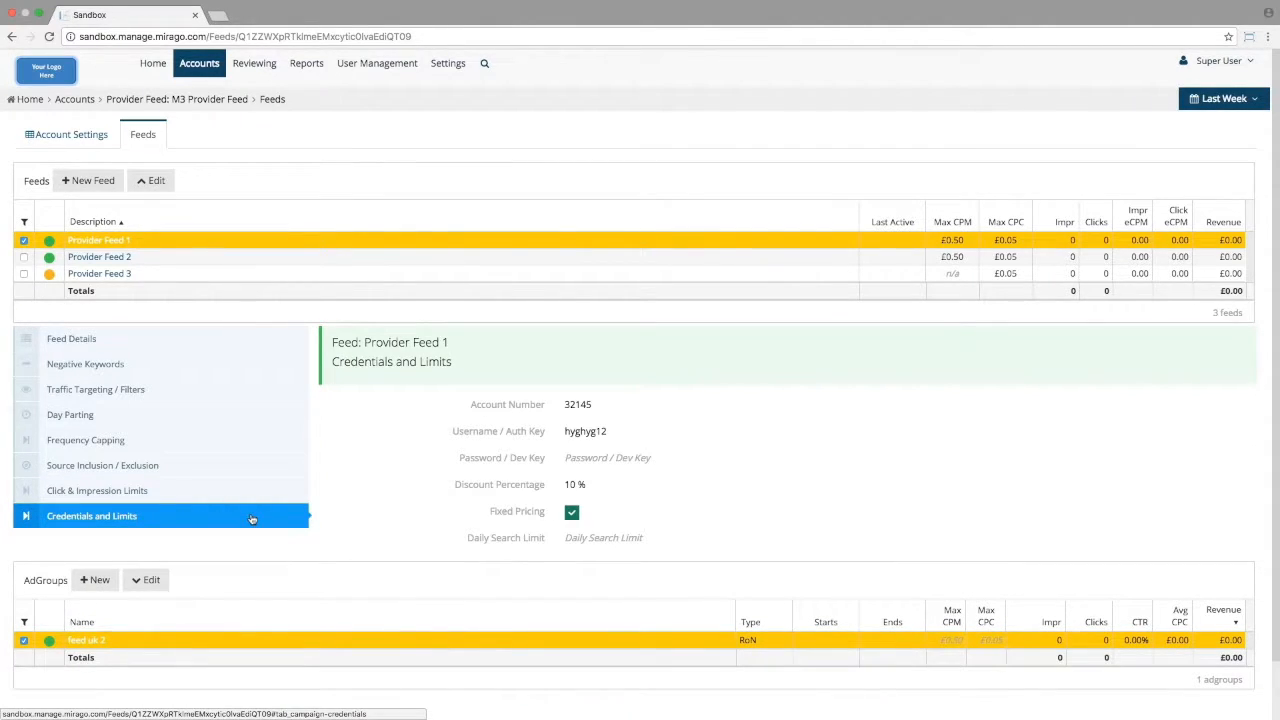